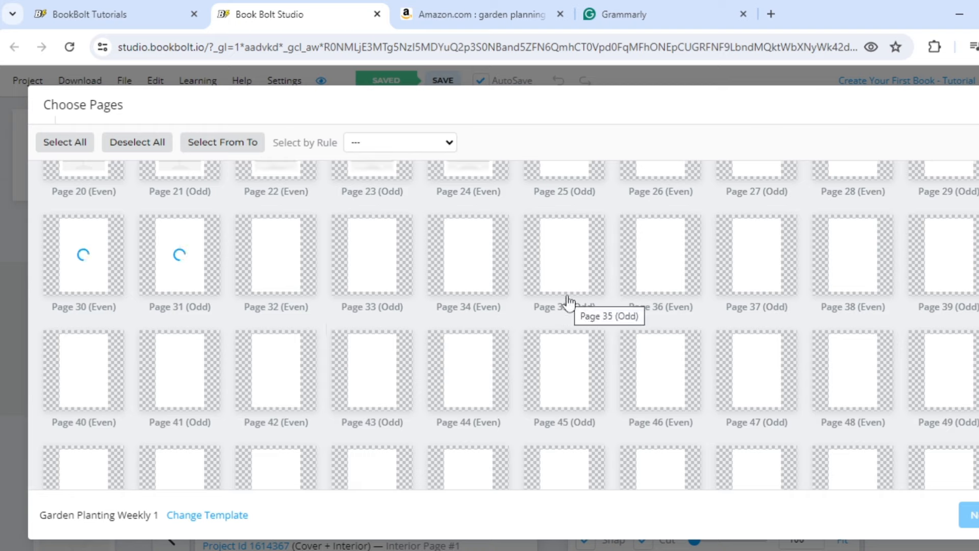
# - Apply the Garden Planting Weekly 1 template to pages 32 through 36 and open page 36
pyautogui.click(209, 148)
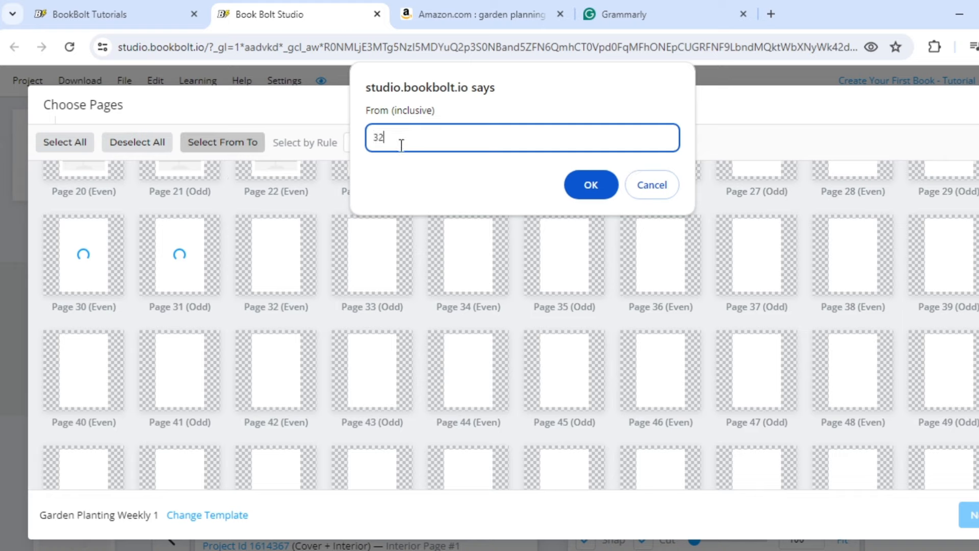
pyautogui.click(581, 186)
pyautogui.click(591, 185)
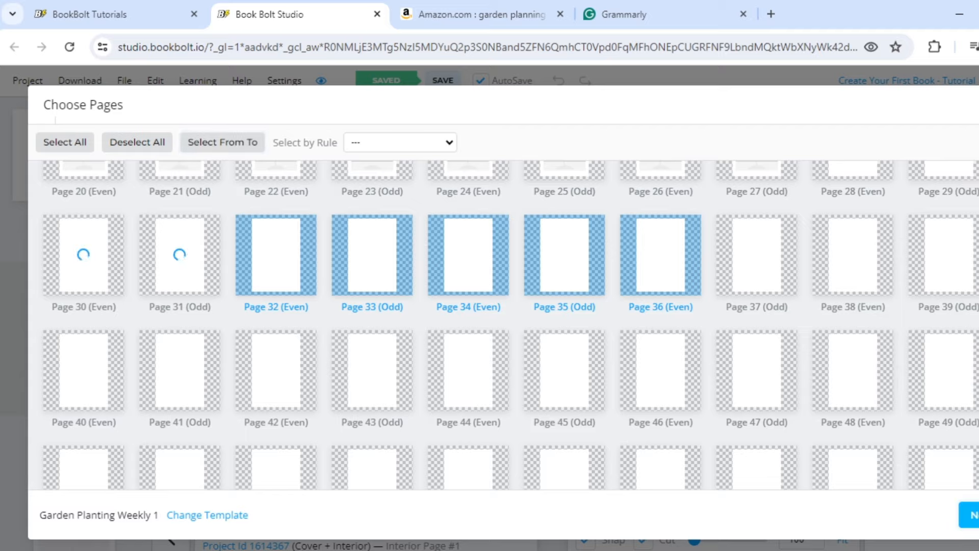
pyautogui.click(972, 515)
pyautogui.click(966, 503)
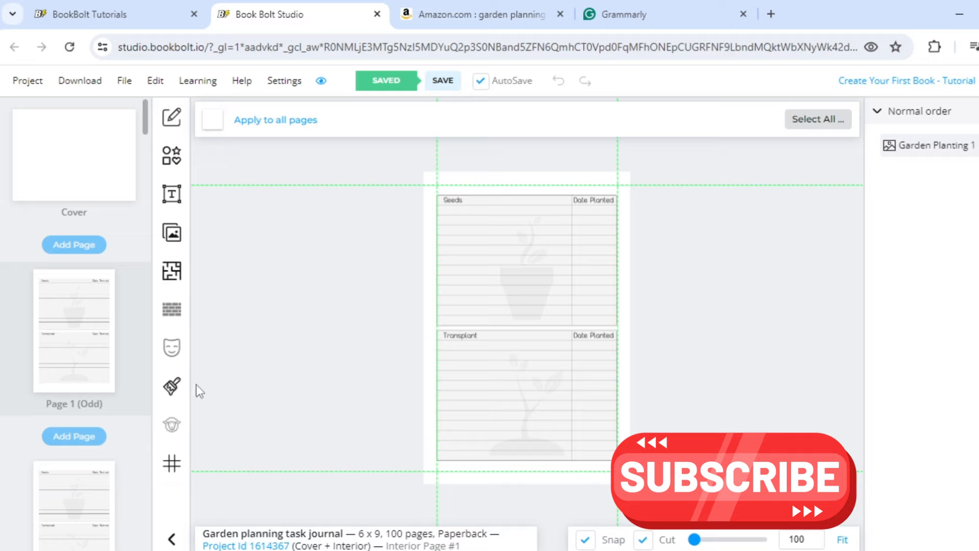
pyautogui.click(178, 313)
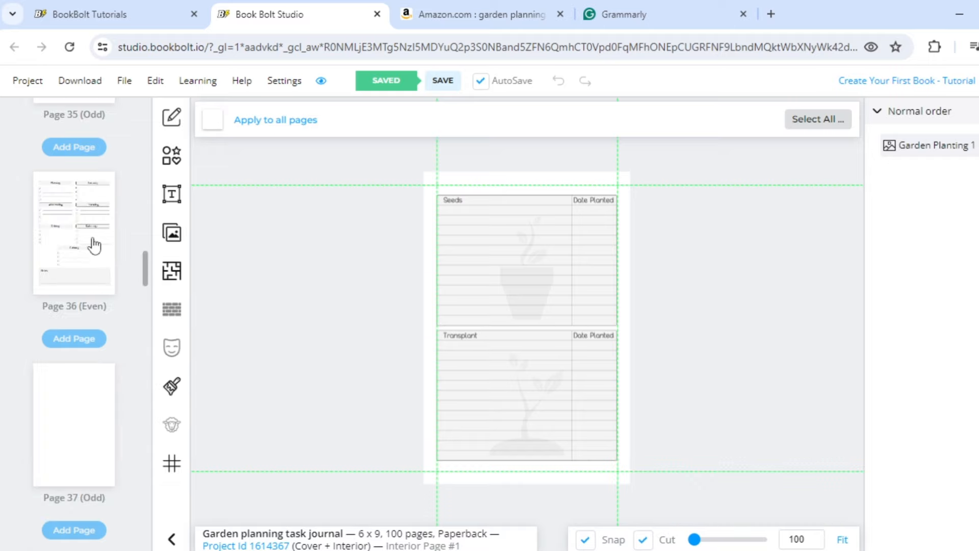
pyautogui.click(93, 241)
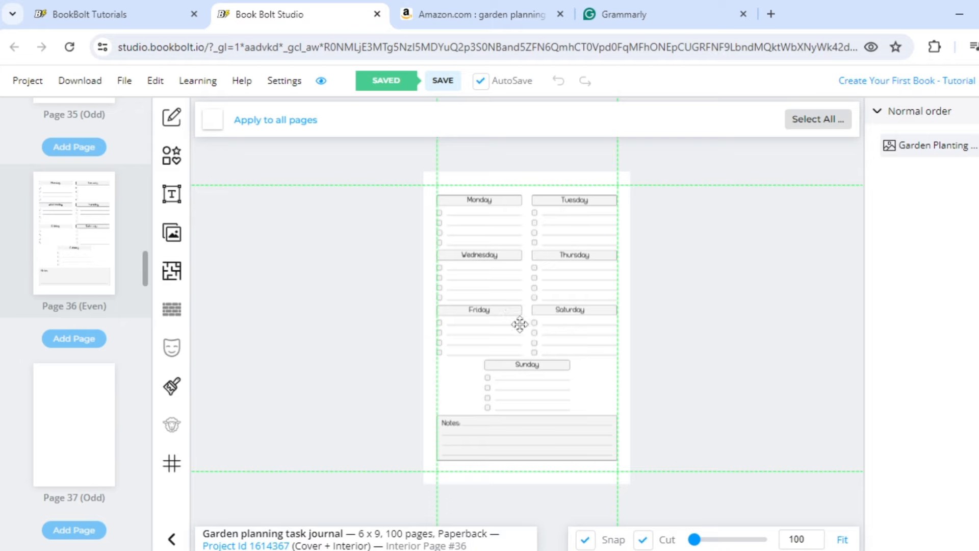
# - Choose the Narrow Ruled with Field variant from the interior templates library
pyautogui.click(176, 275)
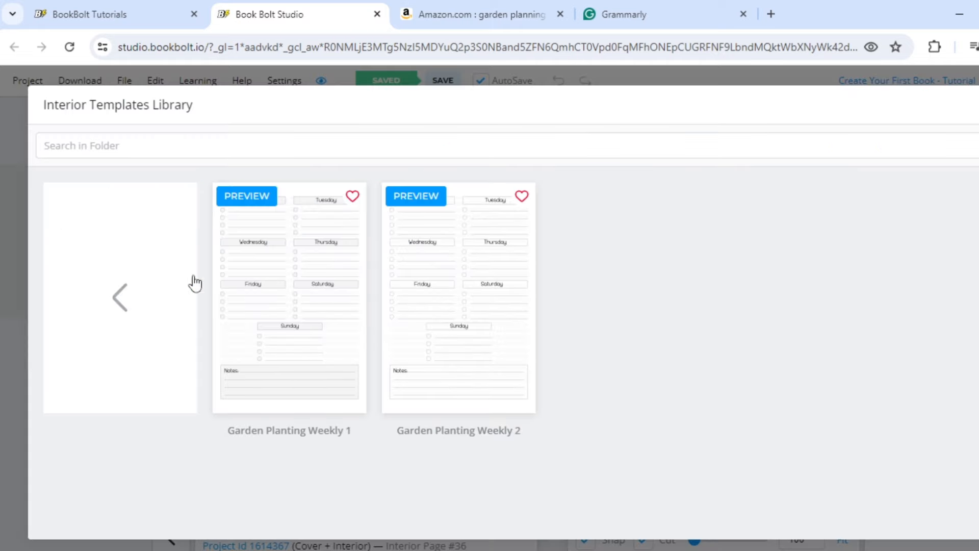
pyautogui.click(133, 302)
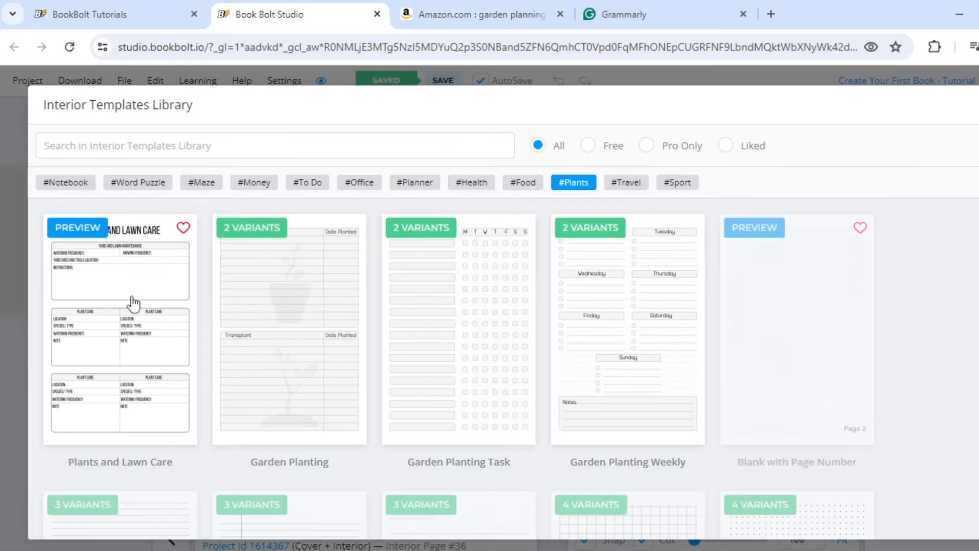
pyautogui.scroll(-4, 689, 327)
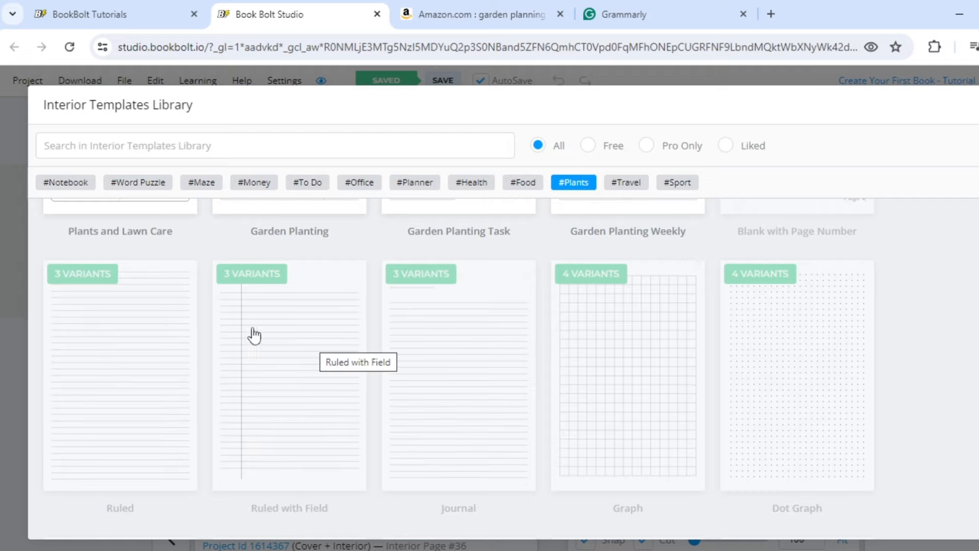
pyautogui.click(280, 367)
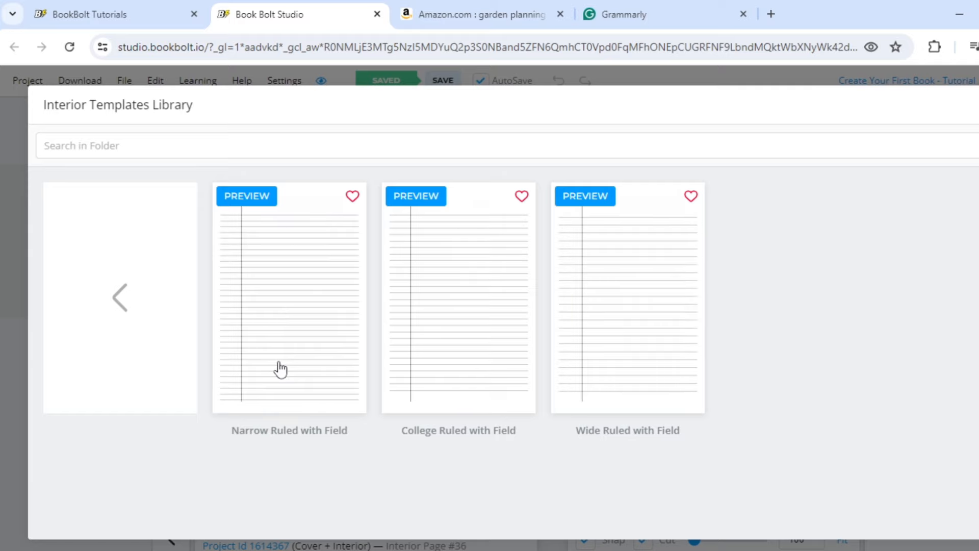
pyautogui.click(275, 323)
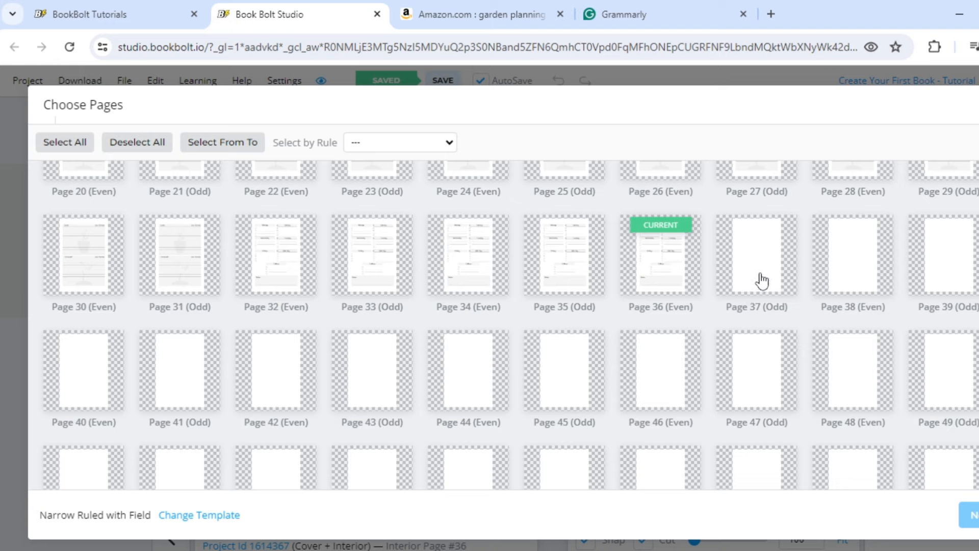
# - Apply the chosen ruled template to pages 37 through 100, keeping the default line options
pyautogui.click(245, 143)
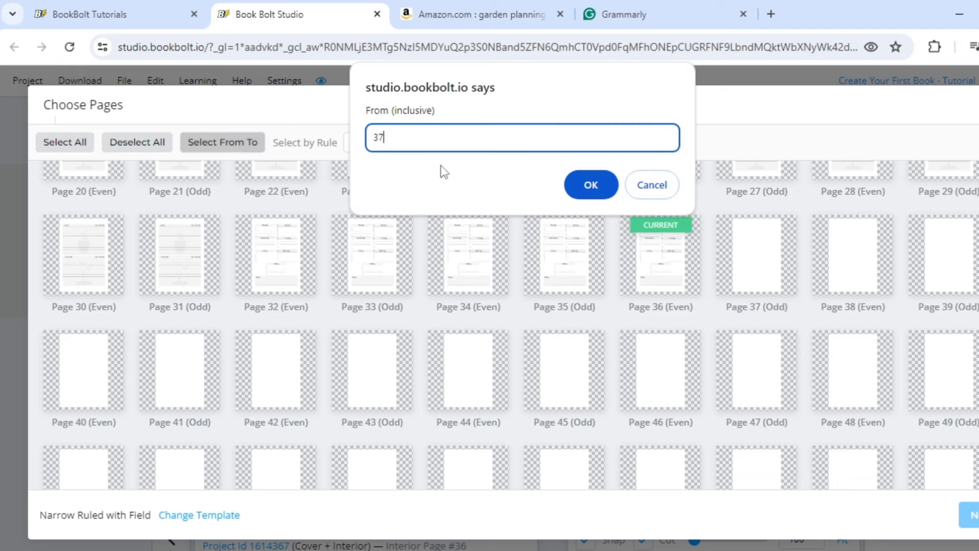
pyautogui.click(577, 186)
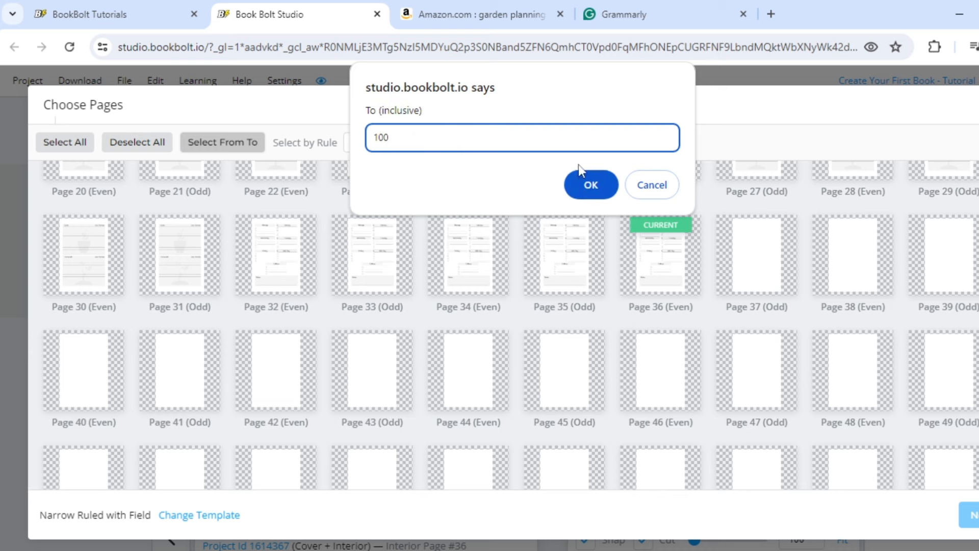
pyautogui.click(586, 182)
pyautogui.scroll(-4, 872, 400)
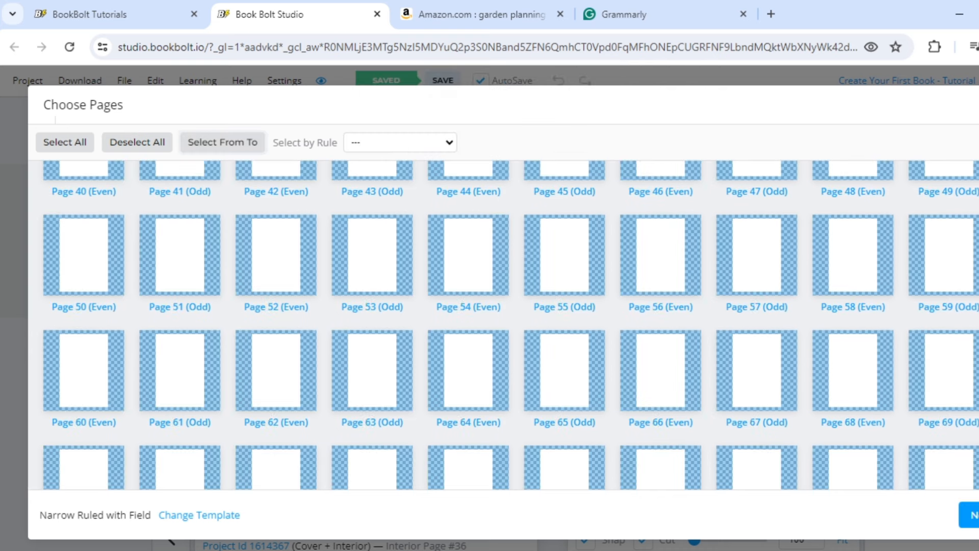
pyautogui.scroll(-8, 510, 324)
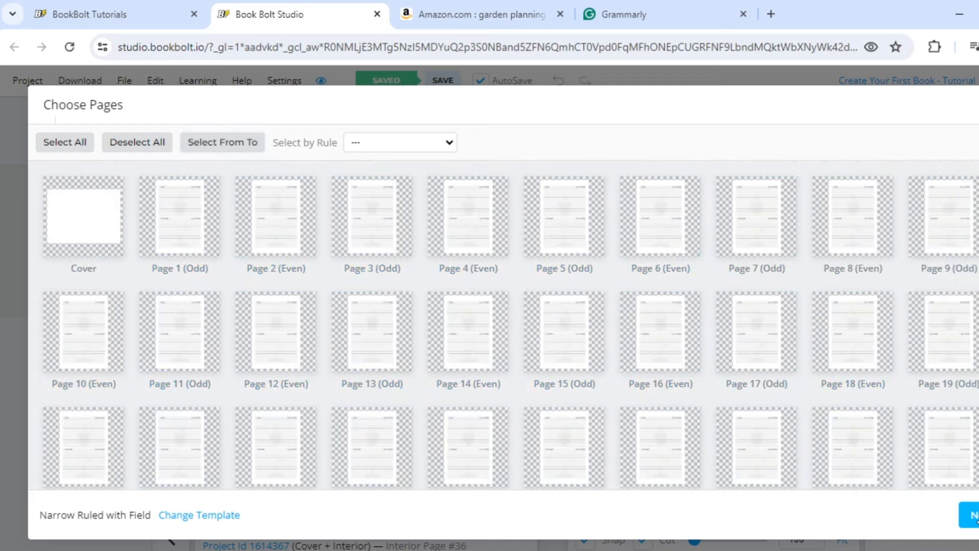
pyautogui.click(970, 515)
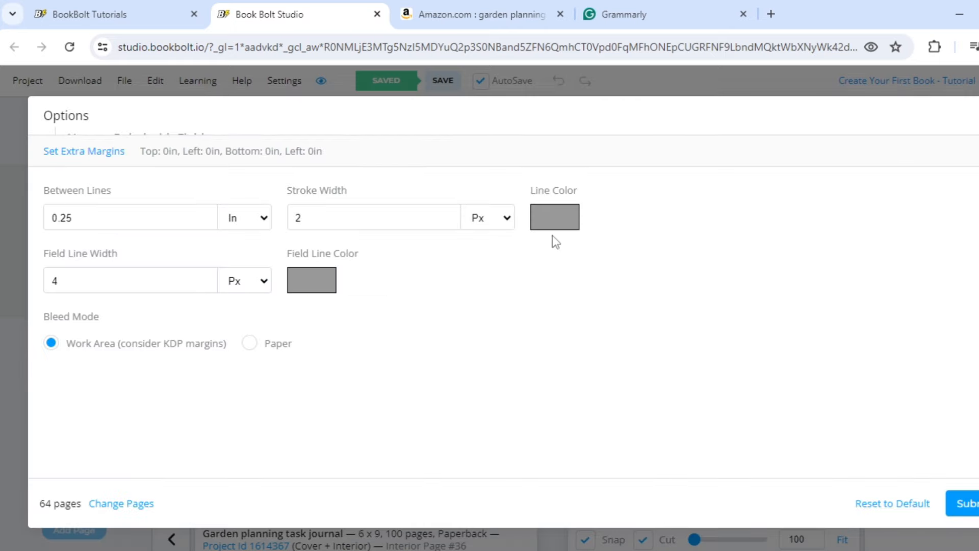
pyautogui.click(973, 500)
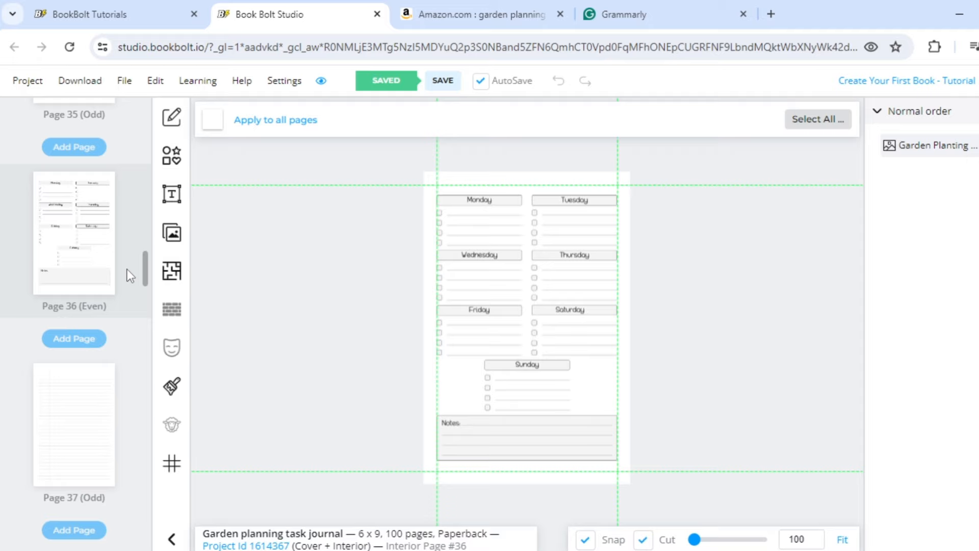
# - Open the cover page and hide its cover template overlay
pyautogui.scroll(-7, 126, 377)
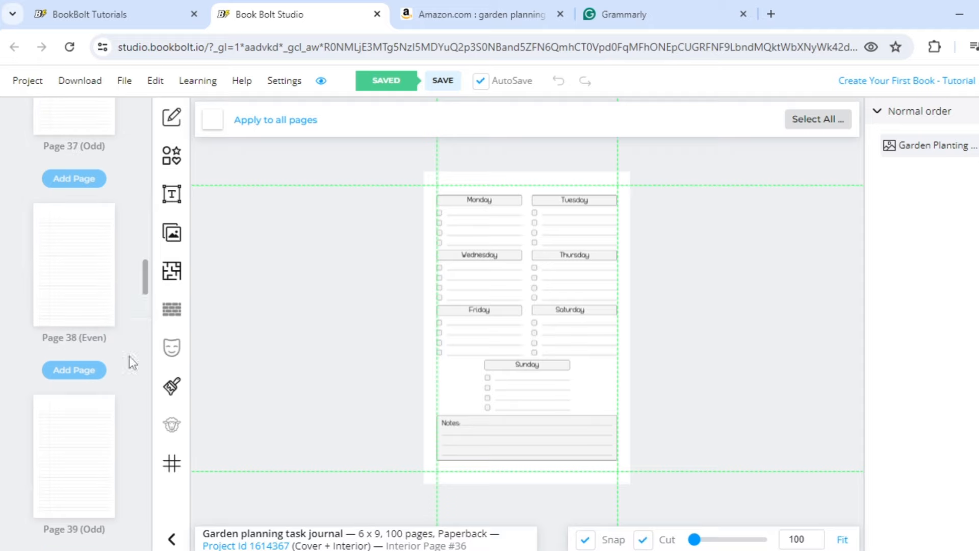
pyautogui.moveTo(148, 291); pyautogui.dragTo(146, 550)
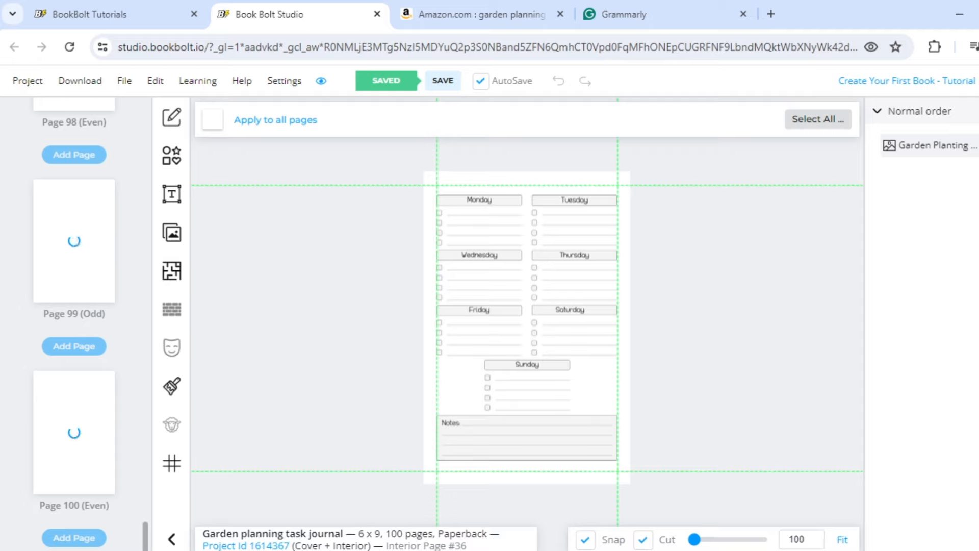
pyautogui.moveTo(145, 541); pyautogui.dragTo(112, 139)
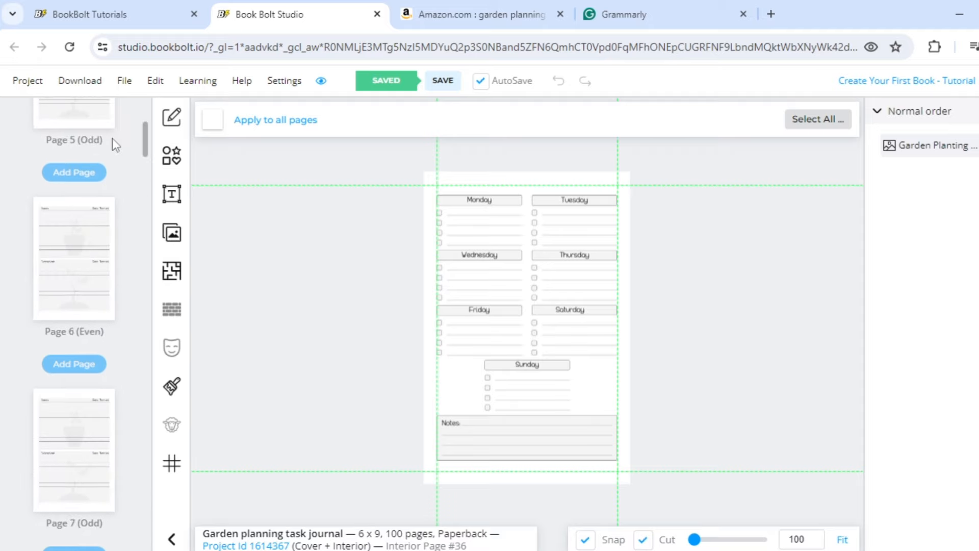
pyautogui.click(76, 173)
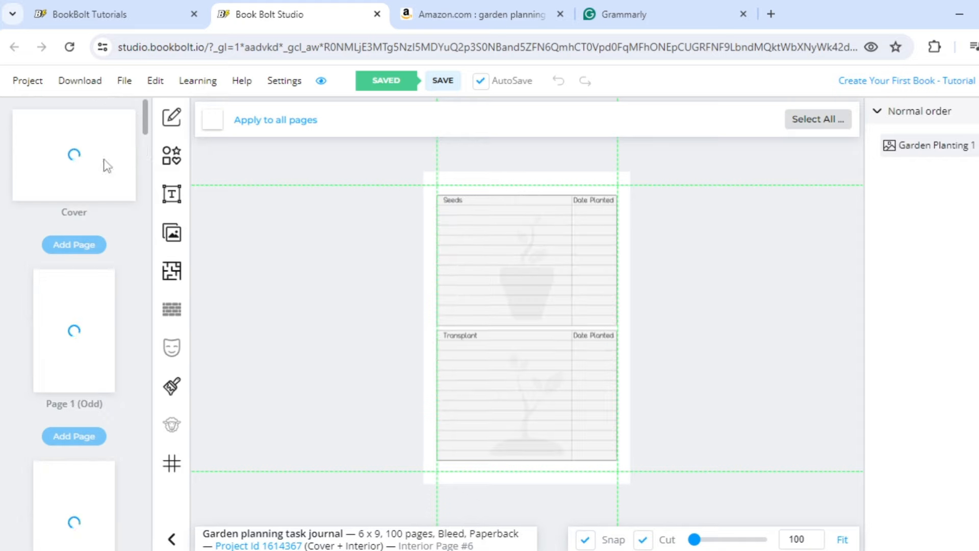
pyautogui.click(77, 166)
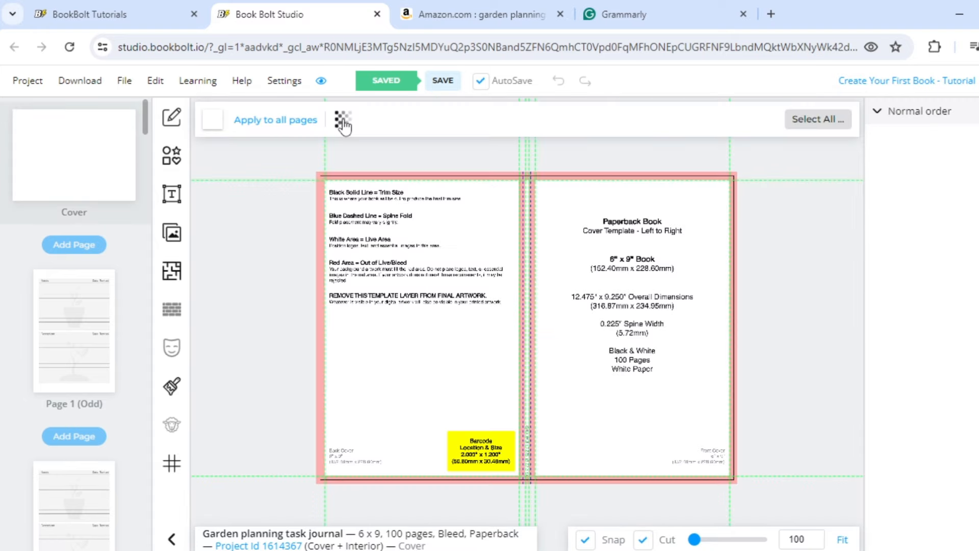
pyautogui.click(343, 122)
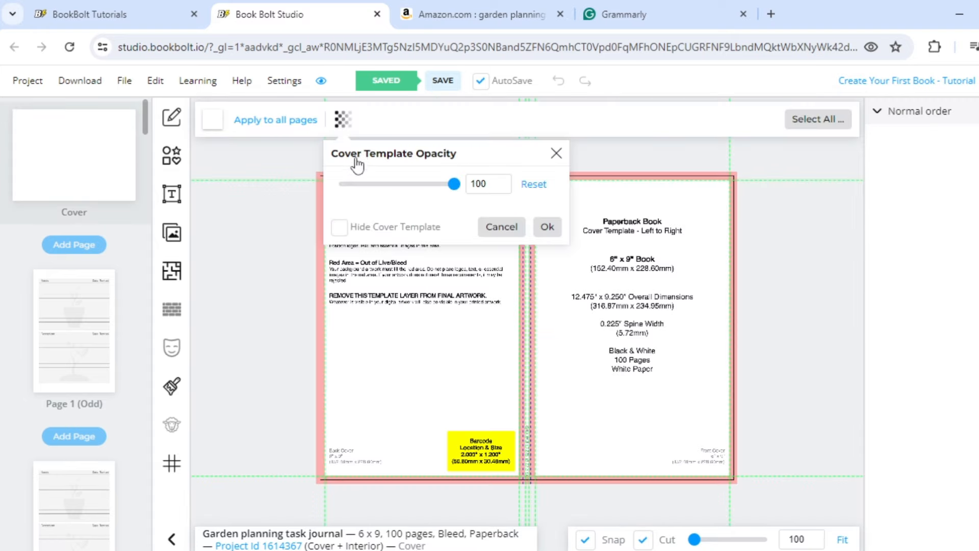
pyautogui.click(340, 229)
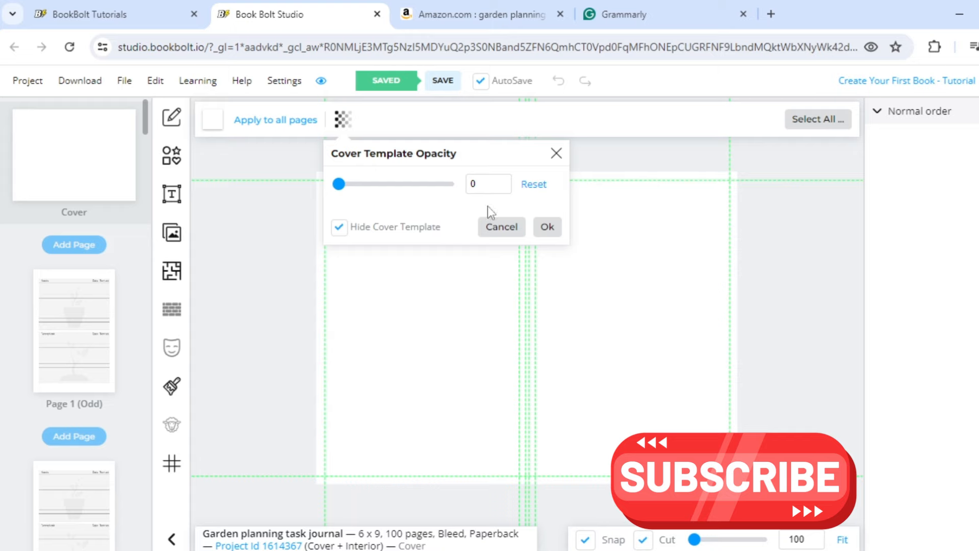
pyautogui.click(339, 227)
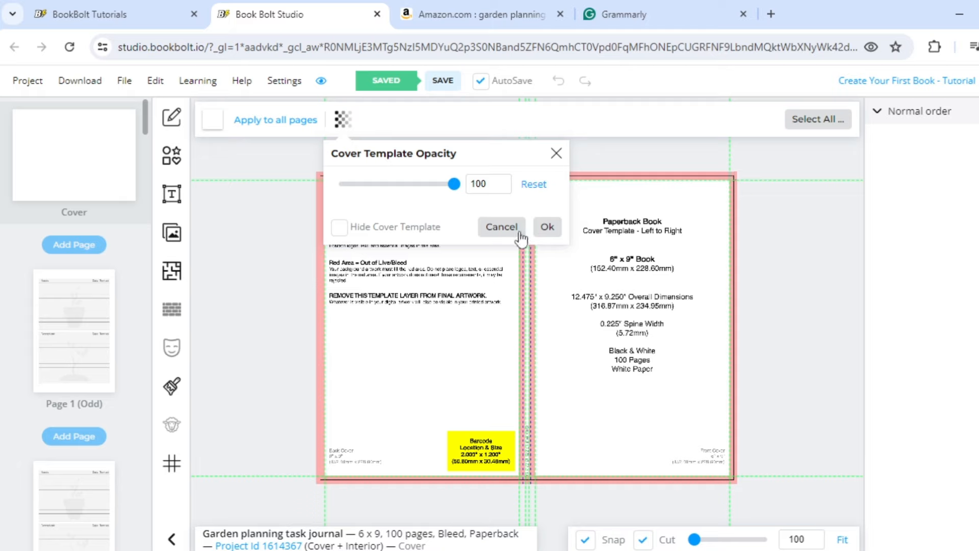
pyautogui.click(339, 227)
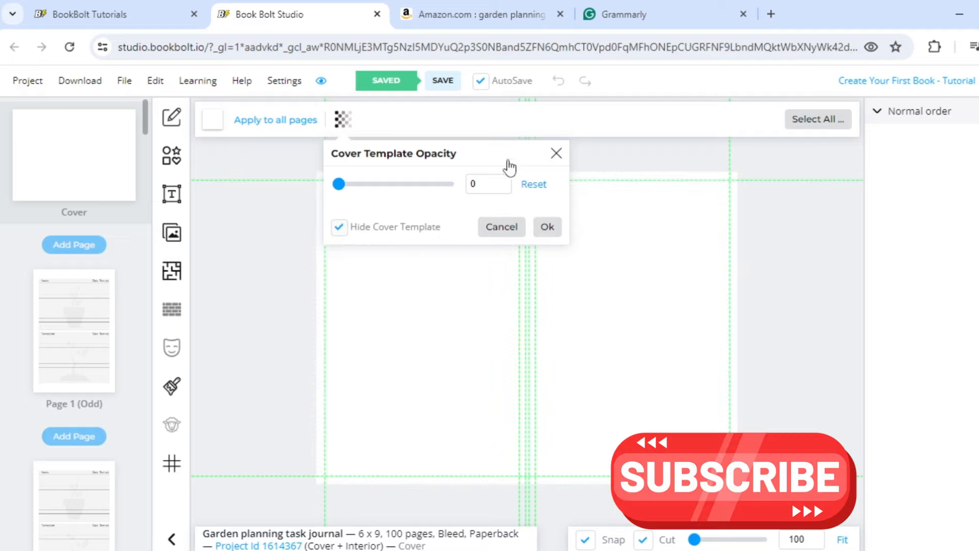
# - Search Unsplash for "Gardening" and place the photo of the man and boy tending plants on the front cover
pyautogui.click(178, 233)
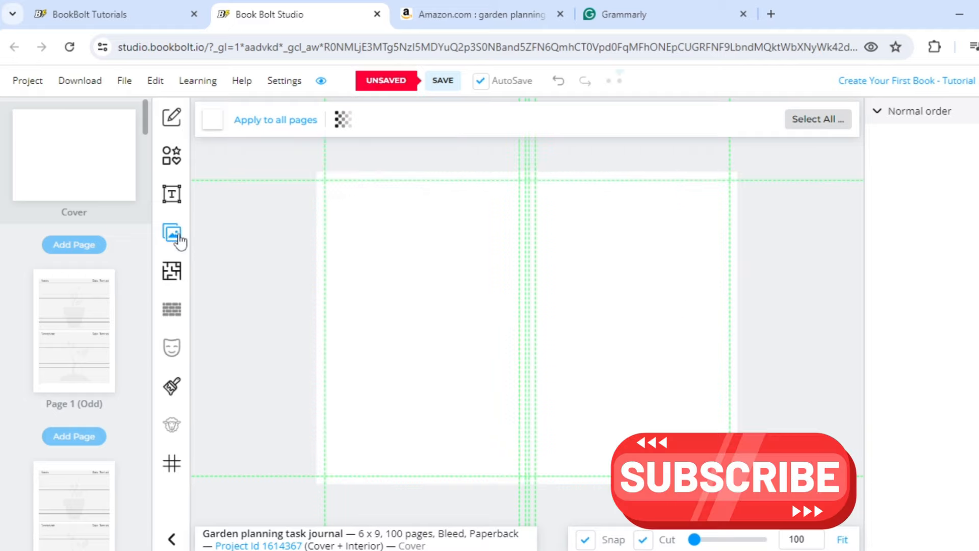
pyautogui.click(178, 235)
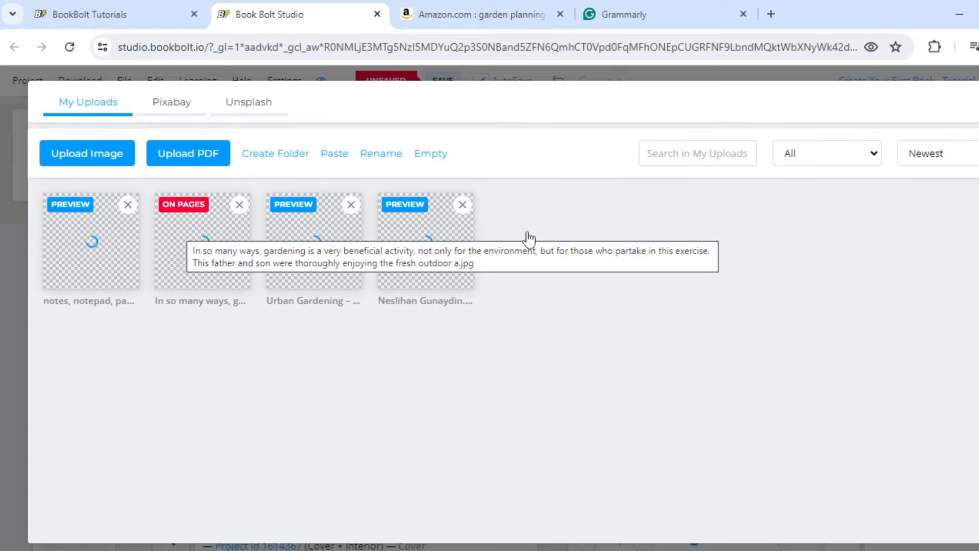
pyautogui.click(176, 109)
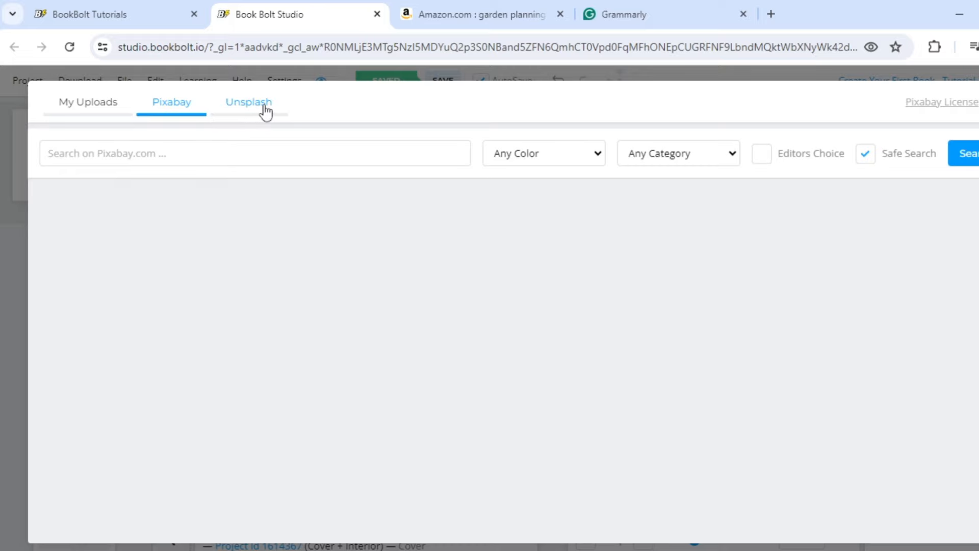
pyautogui.click(265, 110)
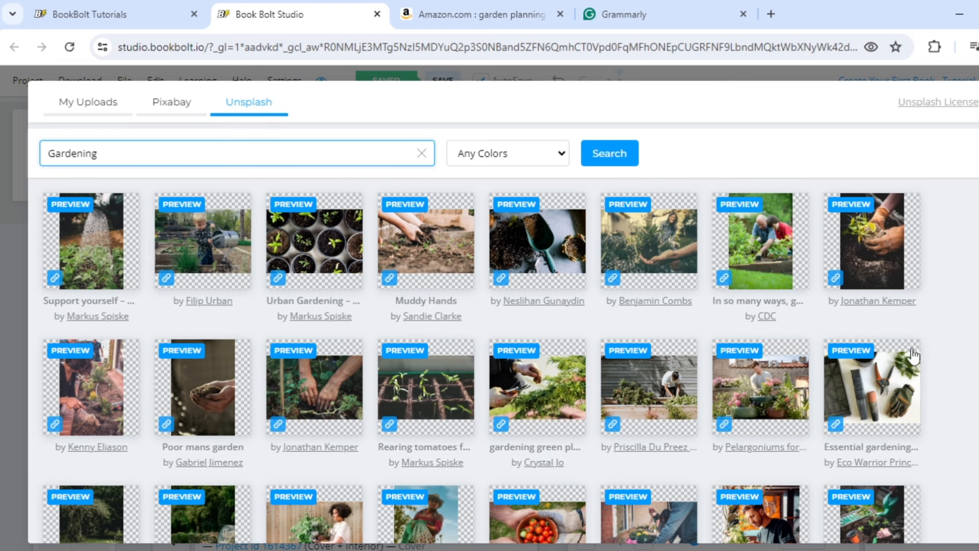
pyautogui.click(754, 254)
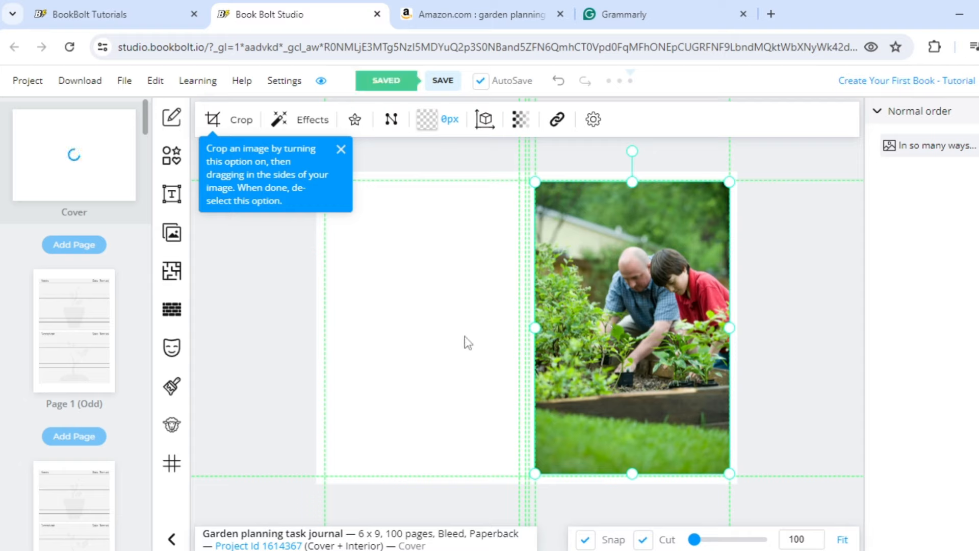
pyautogui.click(454, 343)
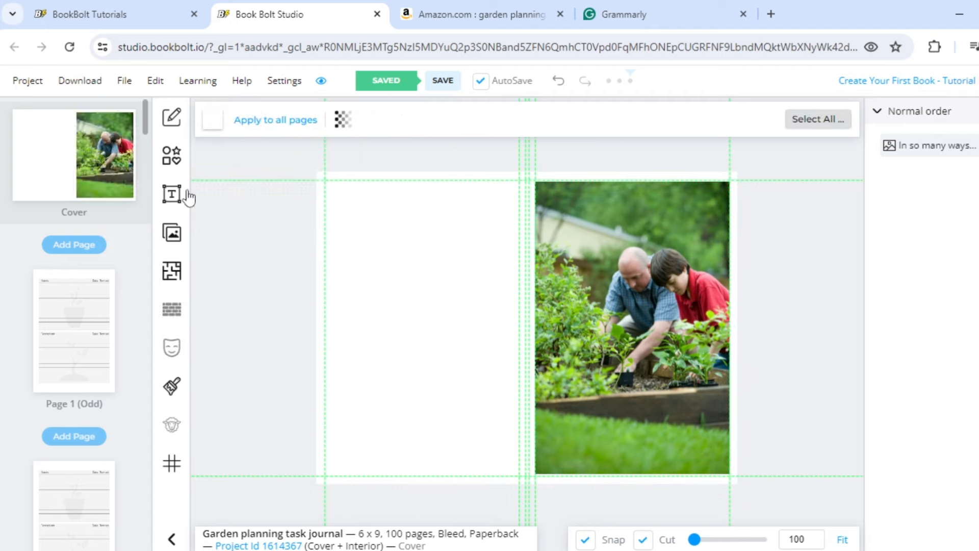
# - Add a rectangle and stretch it to cover the entire back cover within the guides
pyautogui.click(174, 162)
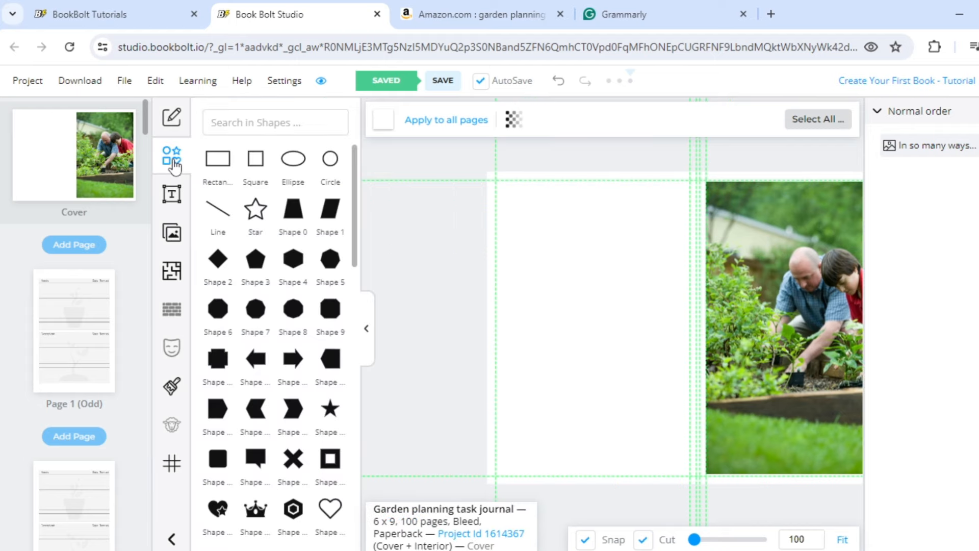
pyautogui.click(216, 164)
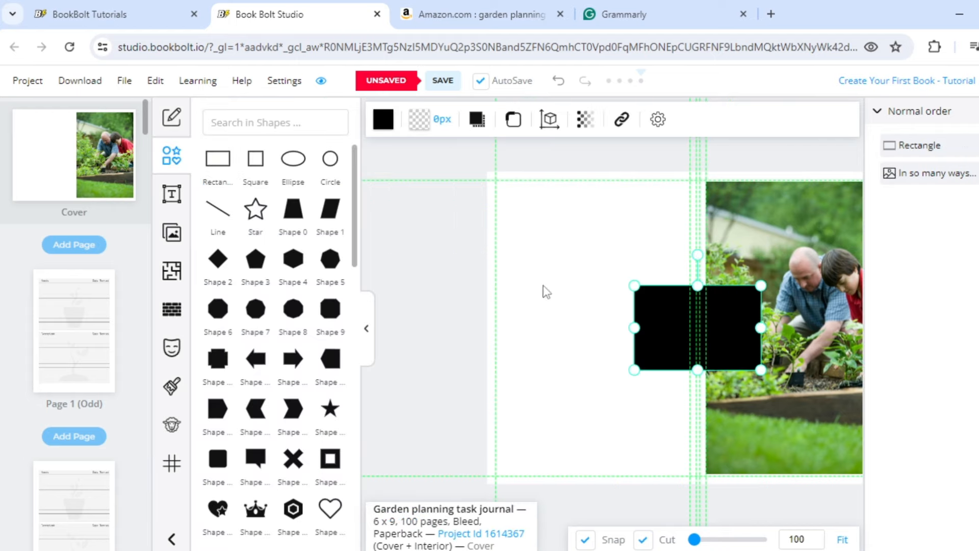
pyautogui.moveTo(649, 332); pyautogui.dragTo(576, 226)
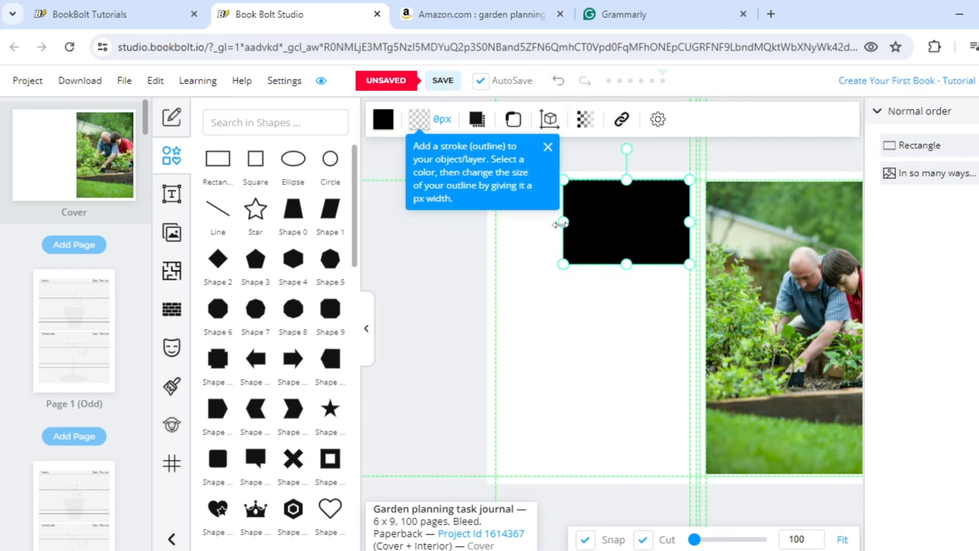
pyautogui.moveTo(563, 223); pyautogui.dragTo(495, 223)
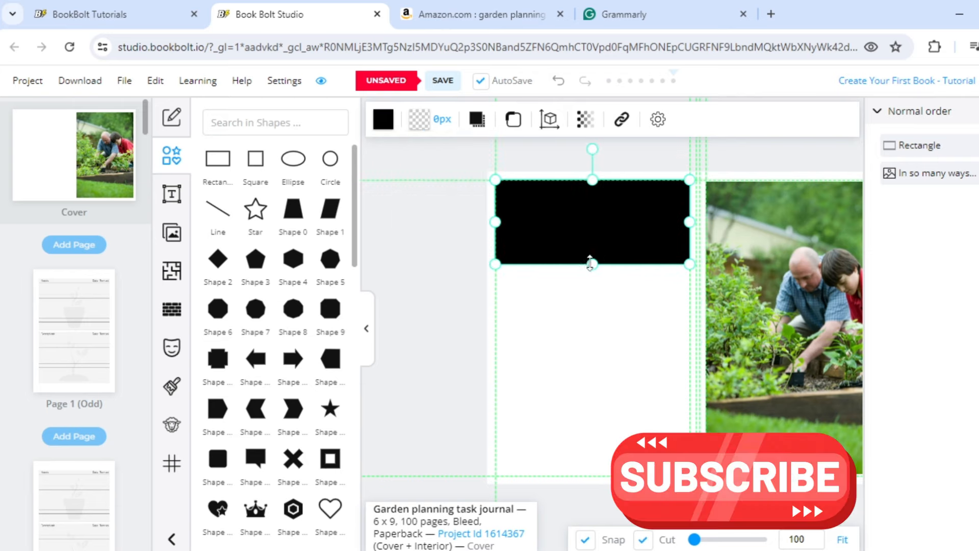
pyautogui.moveTo(593, 264); pyautogui.dragTo(593, 475)
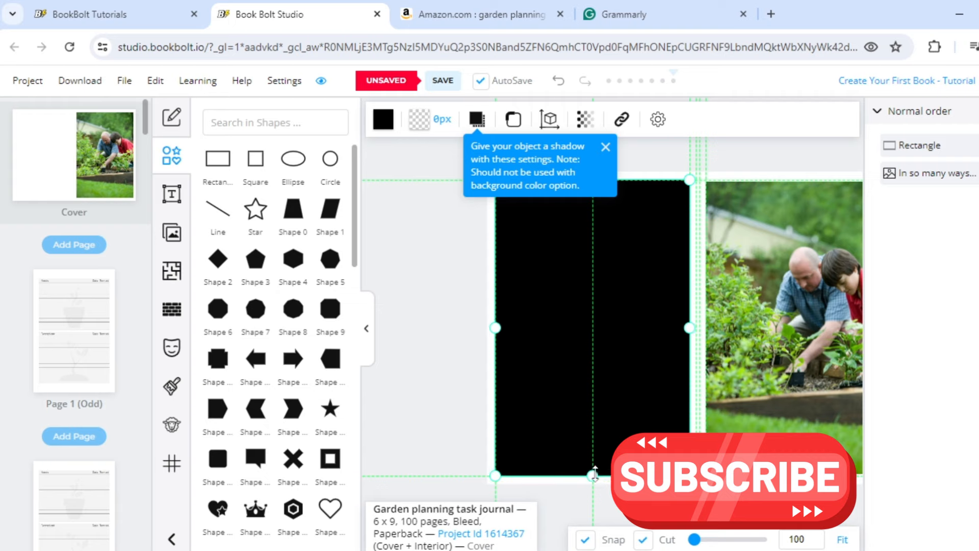
pyautogui.click(746, 340)
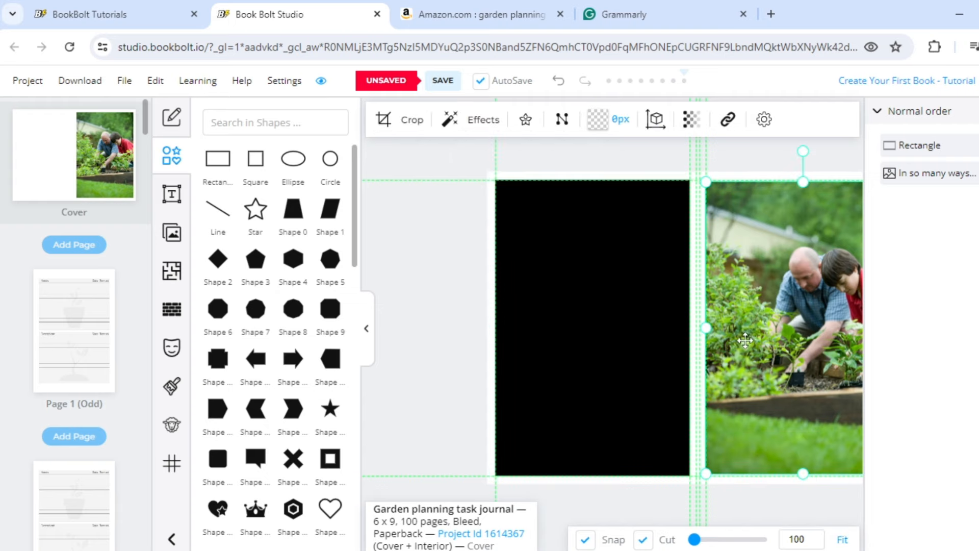
# - Add a second rectangle over the spine, narrow it from both sides and fill it with white #FFFFFF
pyautogui.click(225, 167)
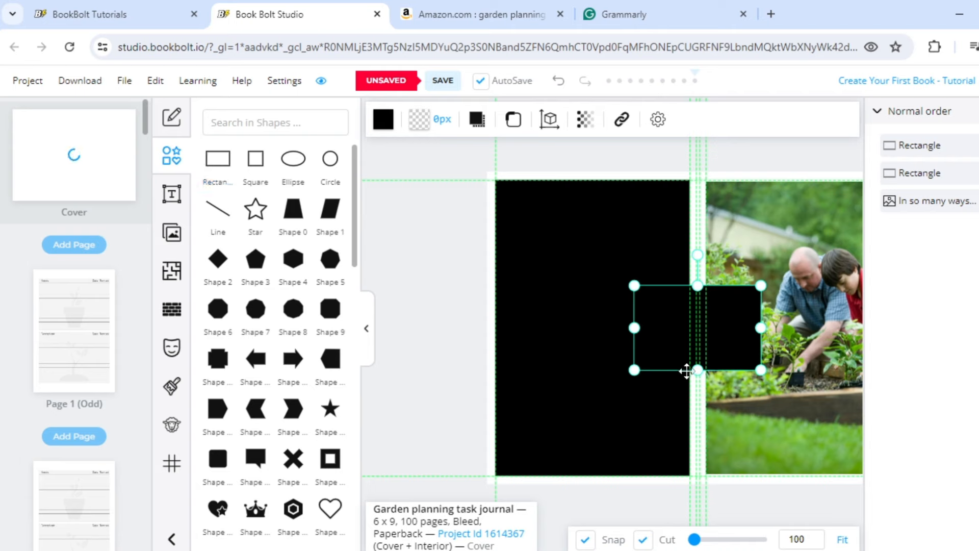
pyautogui.moveTo(635, 328); pyautogui.dragTo(682, 329)
pyautogui.moveTo(759, 331); pyautogui.dragTo(713, 330)
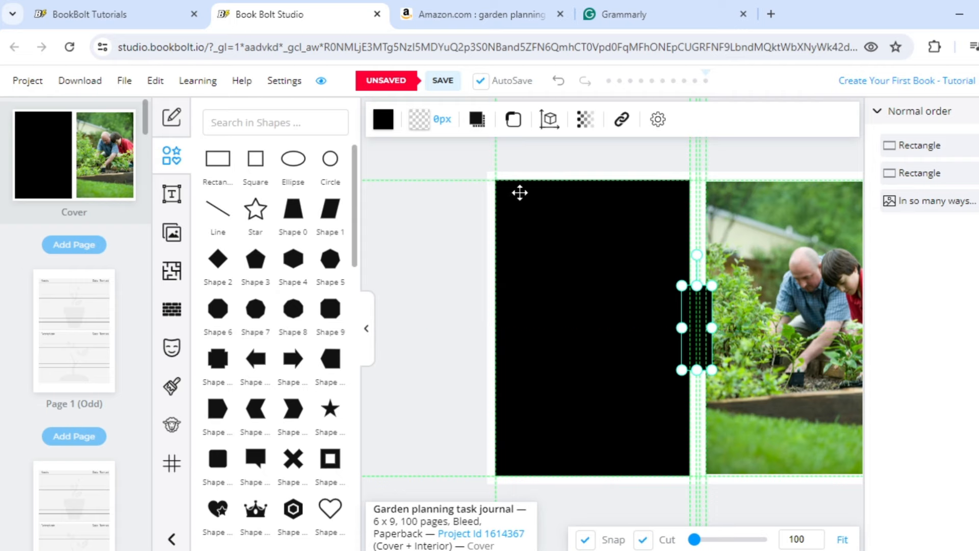
pyautogui.click(384, 121)
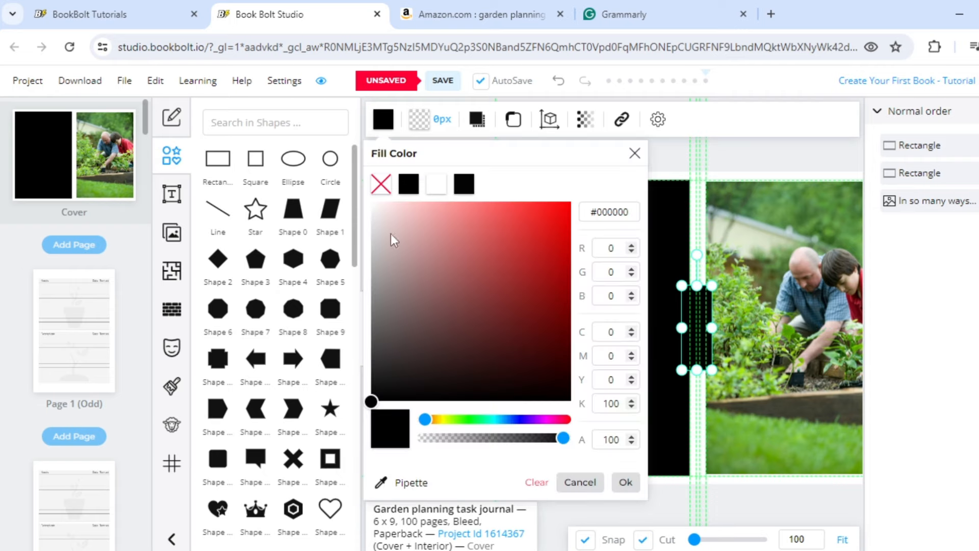
pyautogui.moveTo(388, 240); pyautogui.dragTo(371, 201)
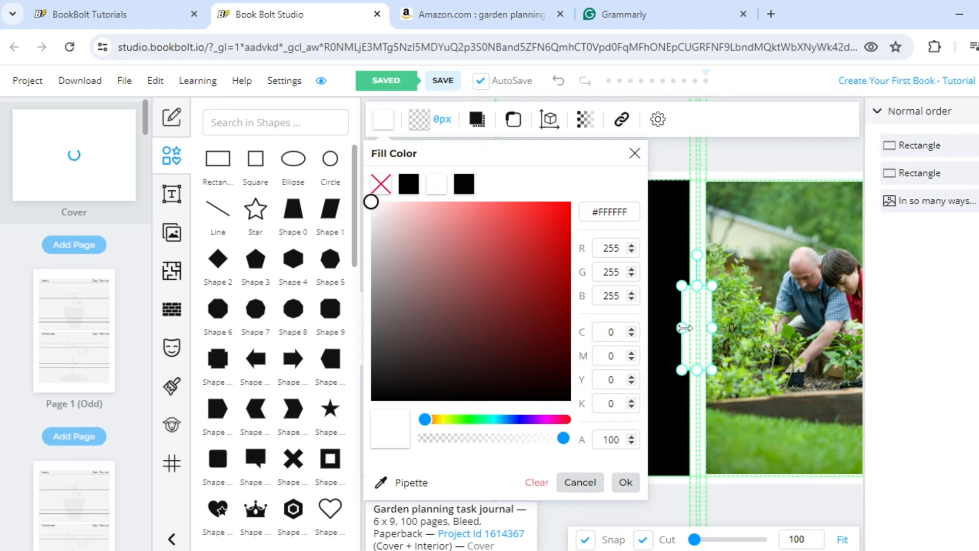
# - Fit the white rectangle to the spine's width and stretch it to the full cover height
pyautogui.moveTo(684, 327); pyautogui.dragTo(706, 328)
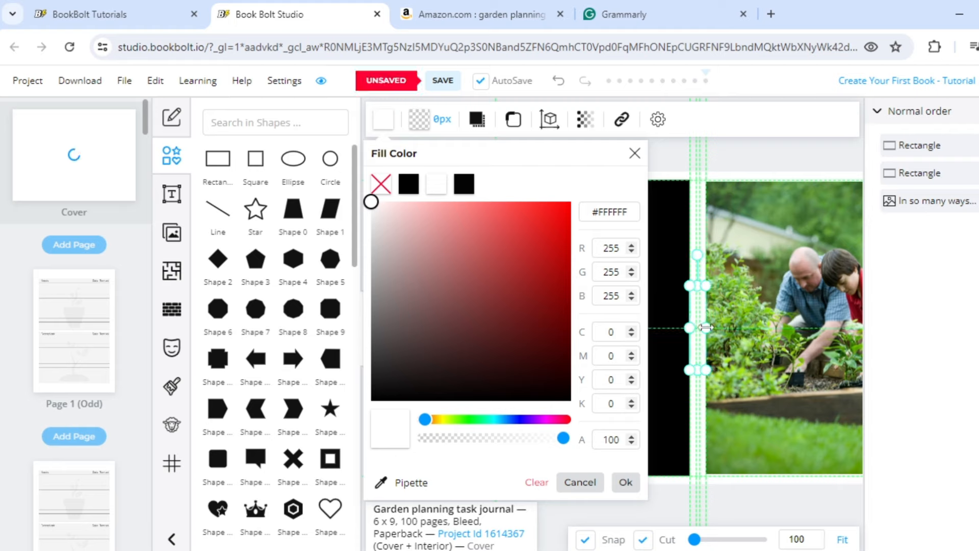
pyautogui.moveTo(696, 288); pyautogui.dragTo(691, 185)
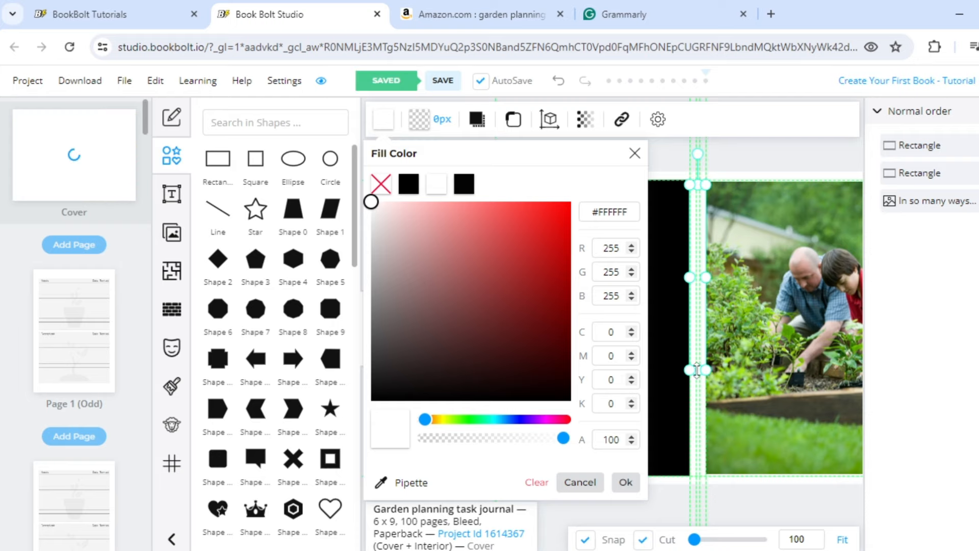
pyautogui.moveTo(697, 369); pyautogui.dragTo(712, 473)
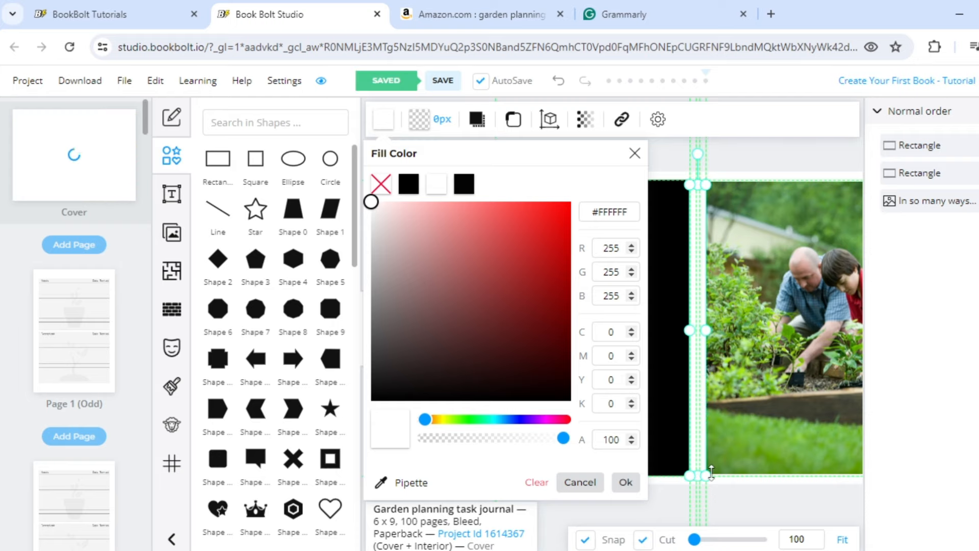
pyautogui.click(750, 454)
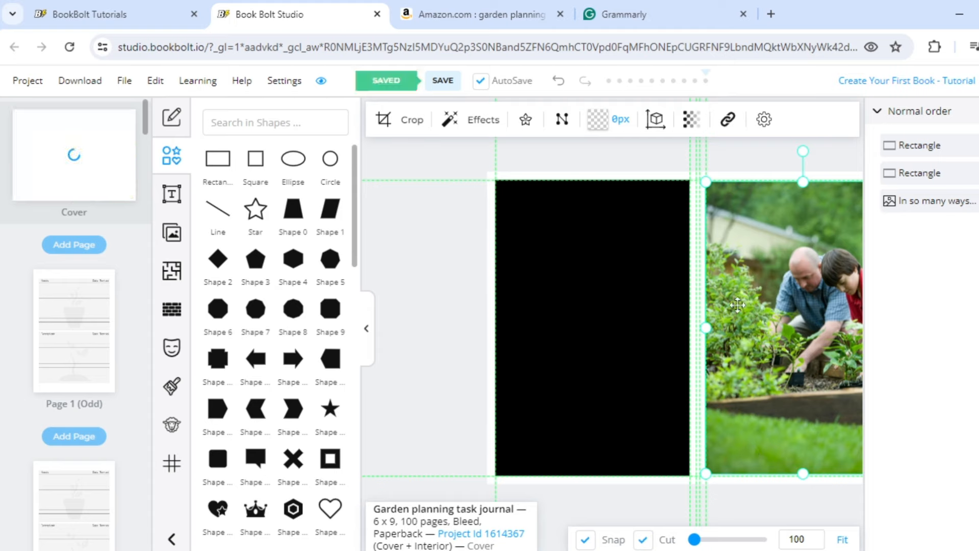
# - Change the spine rectangle's fill color to light gray #CFCECE
pyautogui.click(699, 295)
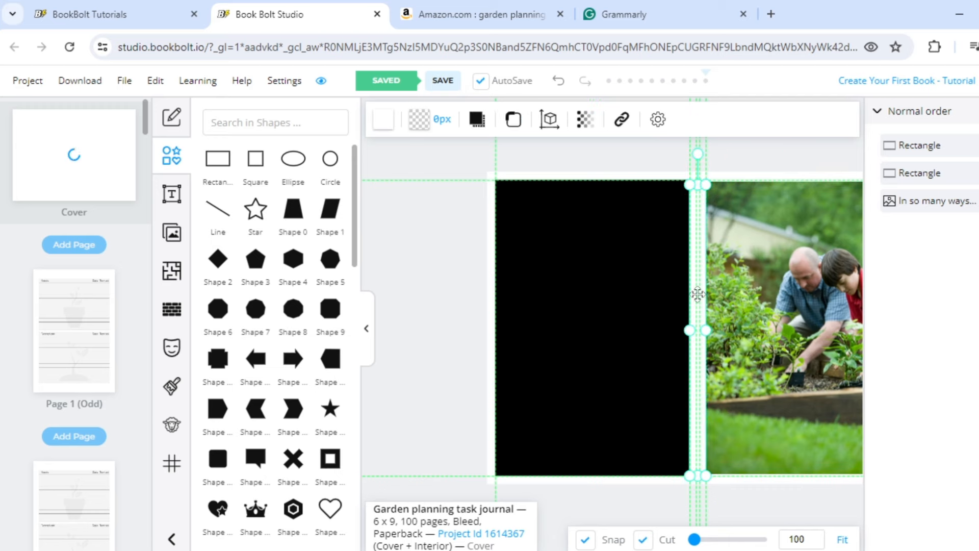
pyautogui.click(383, 119)
pyautogui.moveTo(371, 203); pyautogui.dragTo(372, 240)
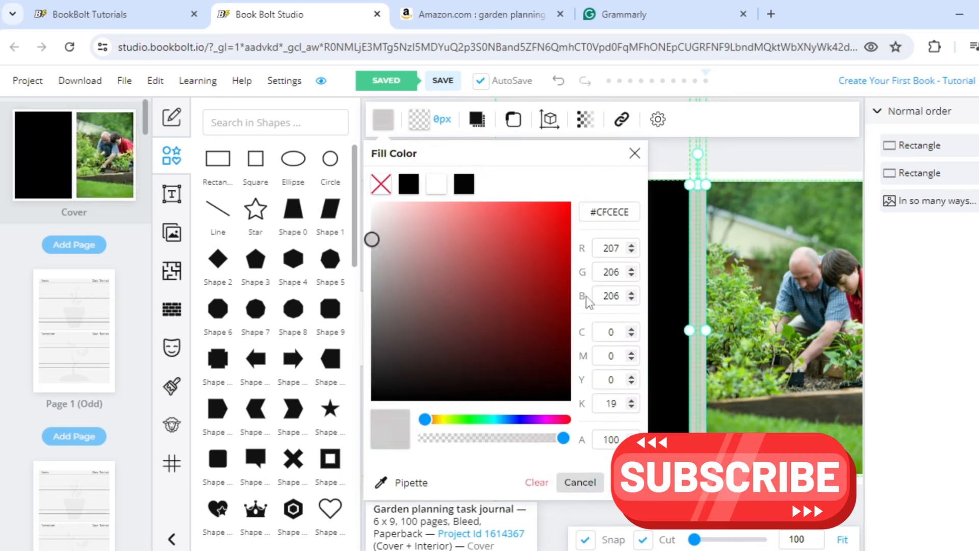
pyautogui.click(750, 258)
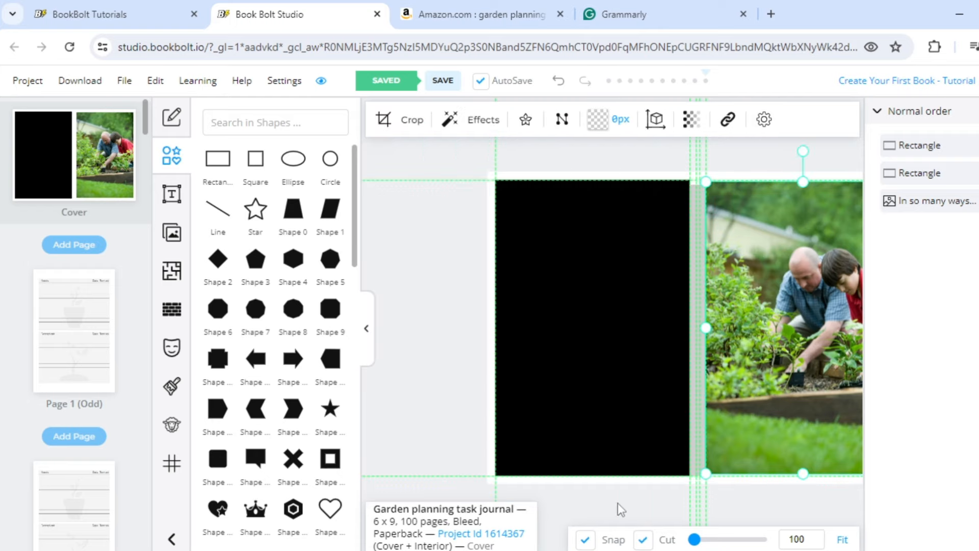
pyautogui.click(367, 327)
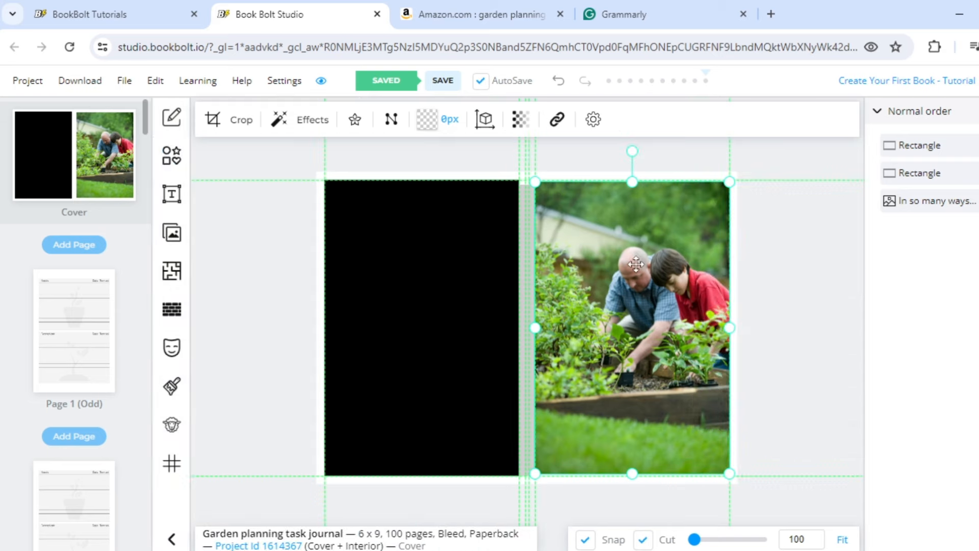
# - Add a heading over the upper part of the front cover photo and color its text white
pyautogui.click(179, 196)
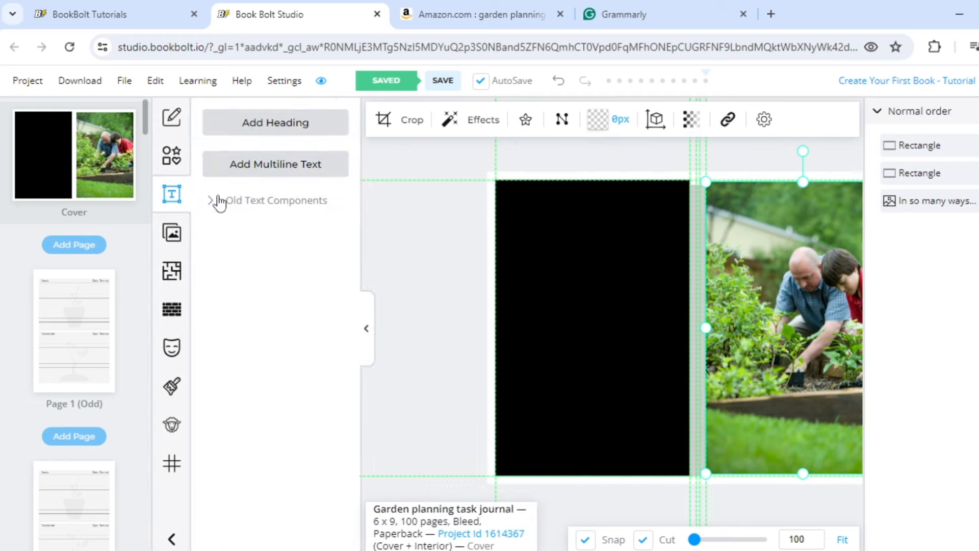
pyautogui.click(242, 135)
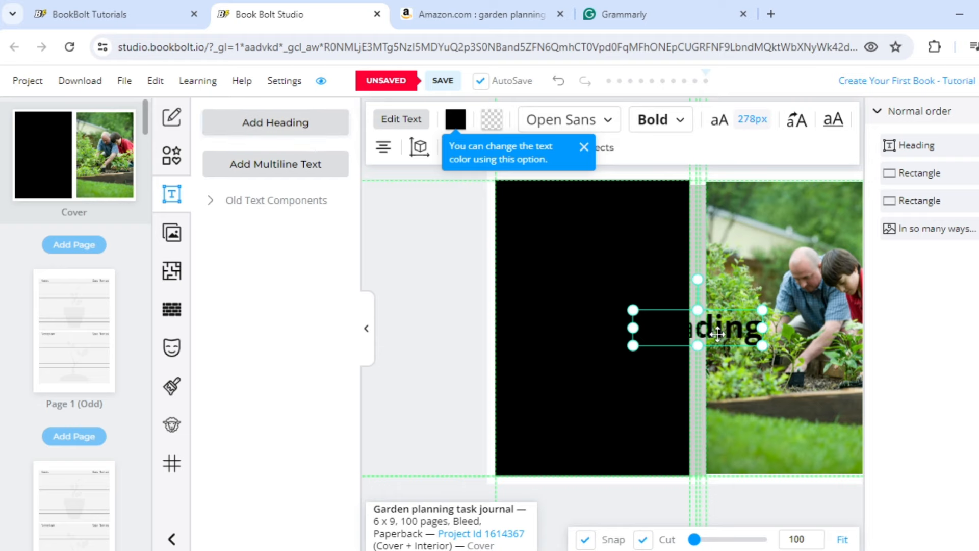
pyautogui.moveTo(718, 334); pyautogui.dragTo(796, 272)
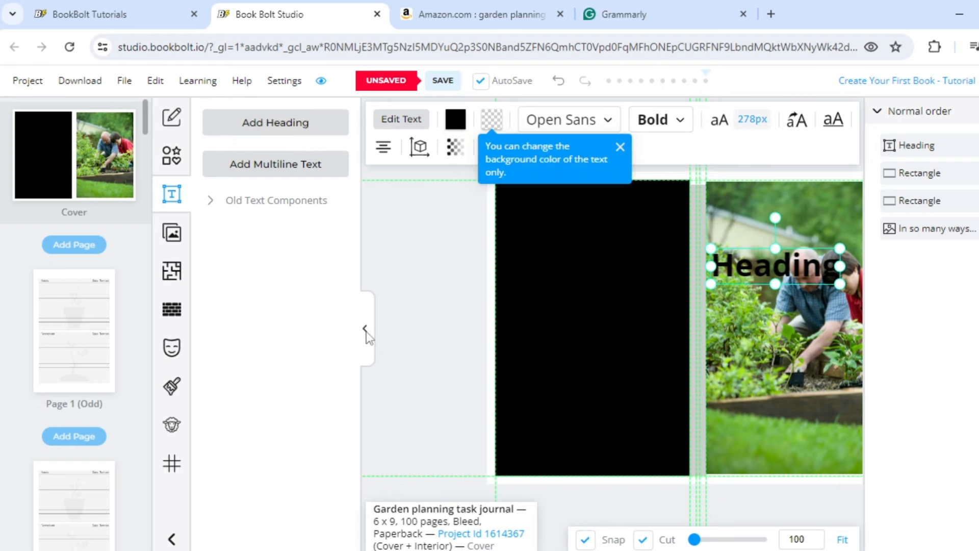
pyautogui.click(365, 329)
pyautogui.moveTo(608, 269); pyautogui.dragTo(638, 235)
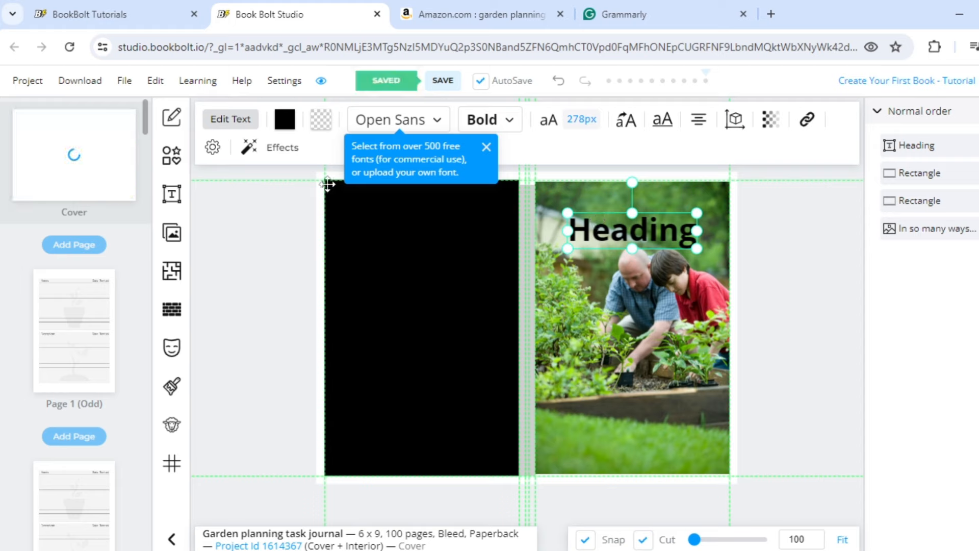
pyautogui.click(281, 127)
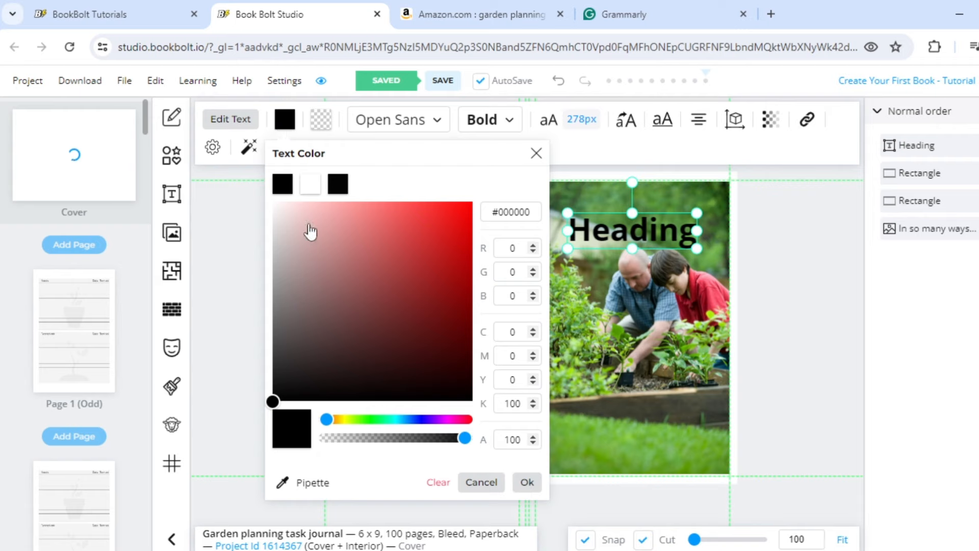
pyautogui.click(272, 202)
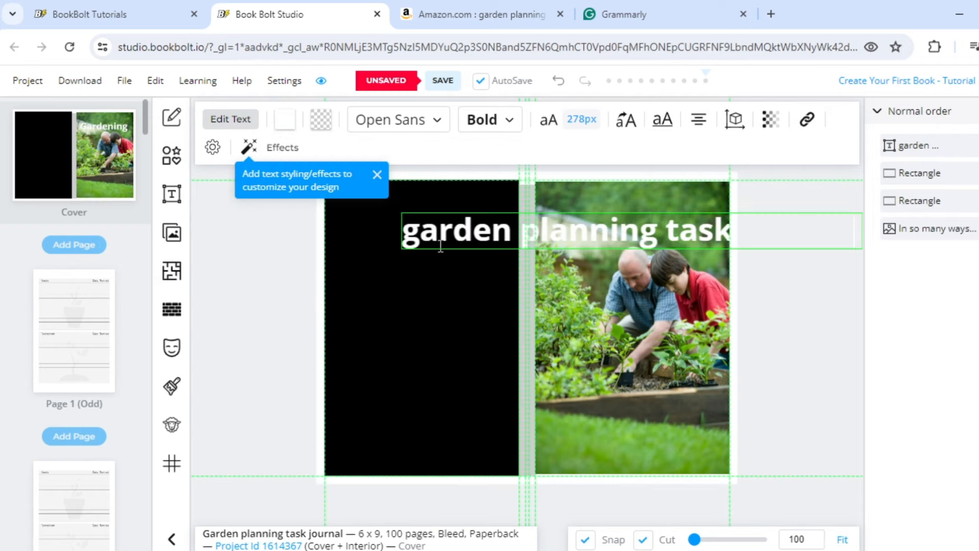
# - Set the heading text to "Garden Planning Task journal", split over two lines after "Planning"
pyautogui.moveTo(420, 233); pyautogui.dragTo(399, 234)
pyautogui.write('G')
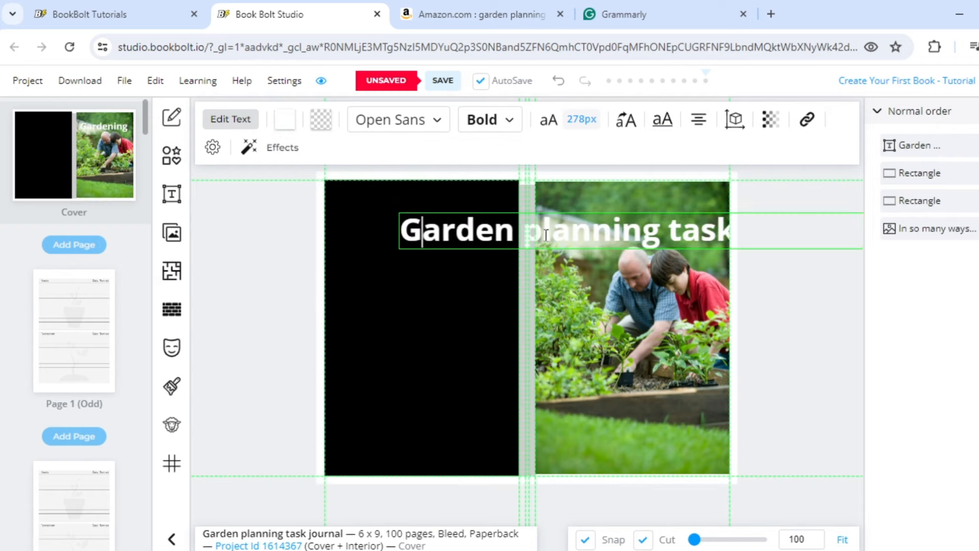
pyautogui.write('P')
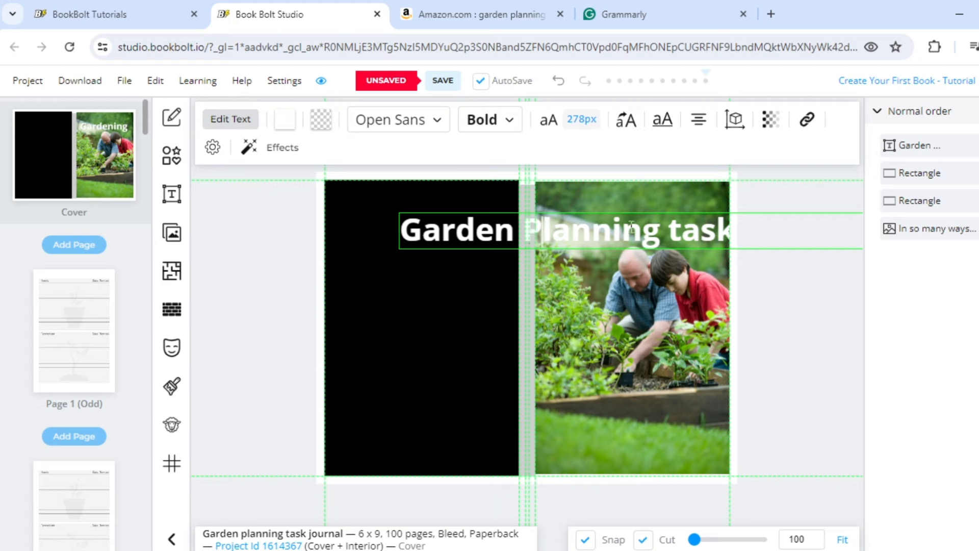
pyautogui.moveTo(682, 232); pyautogui.dragTo(669, 233)
pyautogui.write('Task journal')
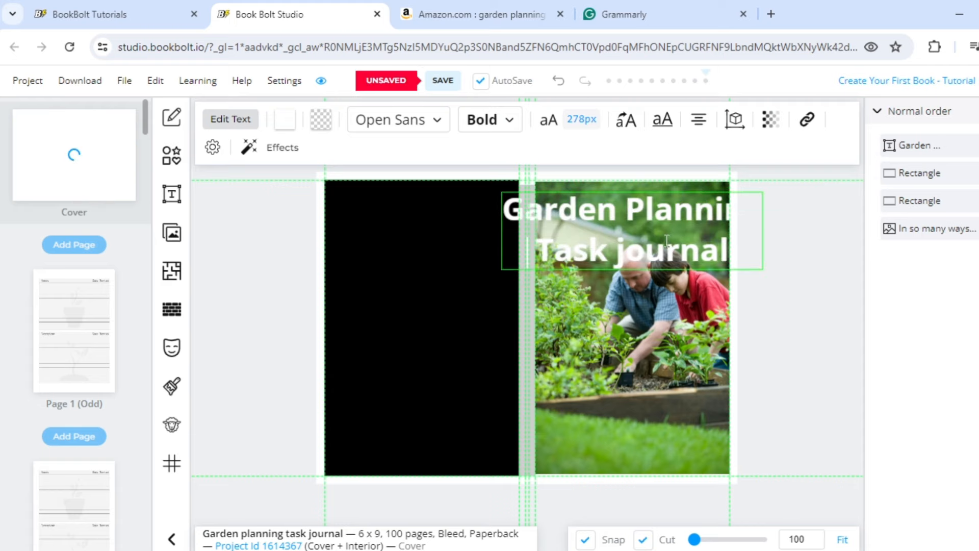
pyautogui.click(611, 363)
# - Shrink the title to fit the front cover's width and center it over the upper part of the photo
pyautogui.click(605, 244)
pyautogui.moveTo(501, 271); pyautogui.dragTo(556, 251)
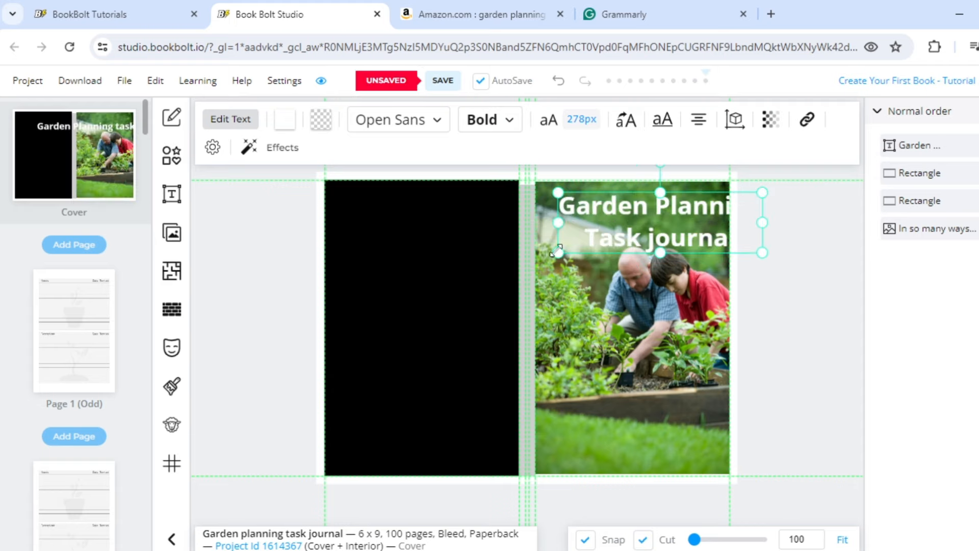
pyautogui.moveTo(630, 242); pyautogui.dragTo(603, 280)
pyautogui.moveTo(734, 231); pyautogui.dragTo(711, 238)
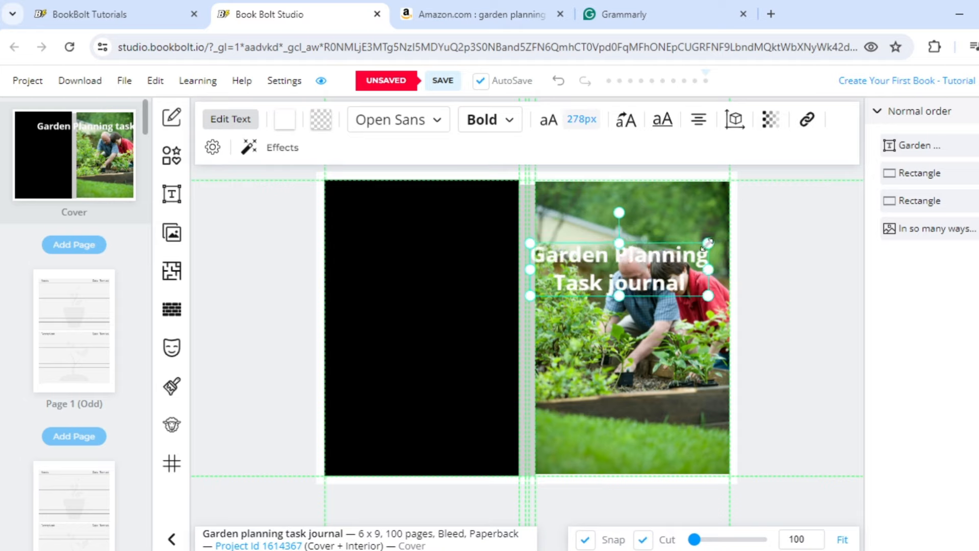
pyautogui.moveTo(660, 267); pyautogui.dragTo(669, 251)
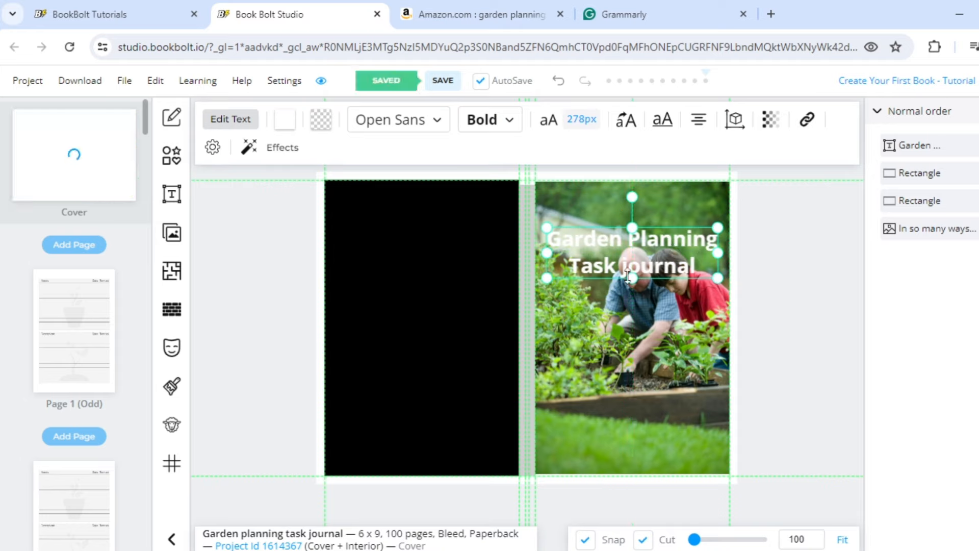
# - Capitalize "Journal" in the title and give the whole title text a black #000000 background
pyautogui.tripleClick(577, 248)
pyautogui.click(577, 248)
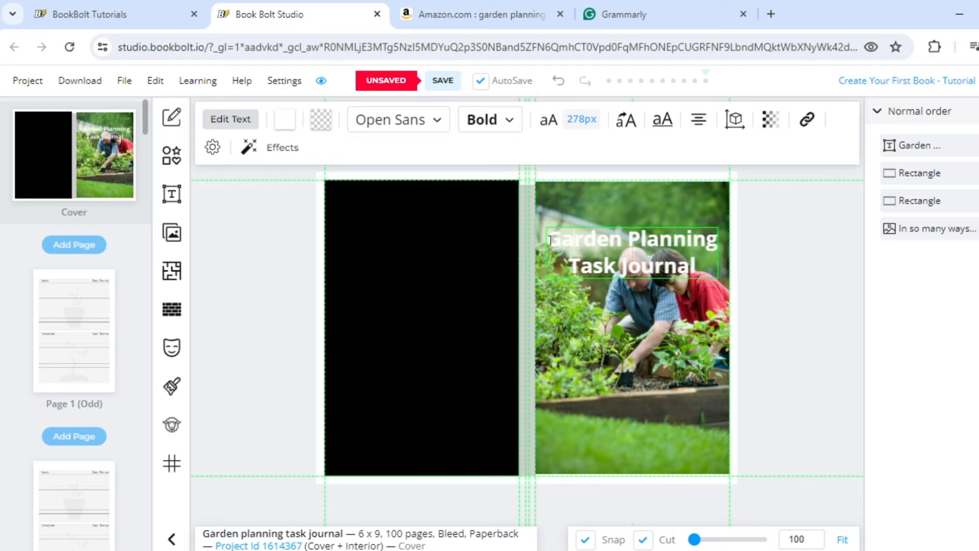
pyautogui.moveTo(551, 240); pyautogui.dragTo(667, 286)
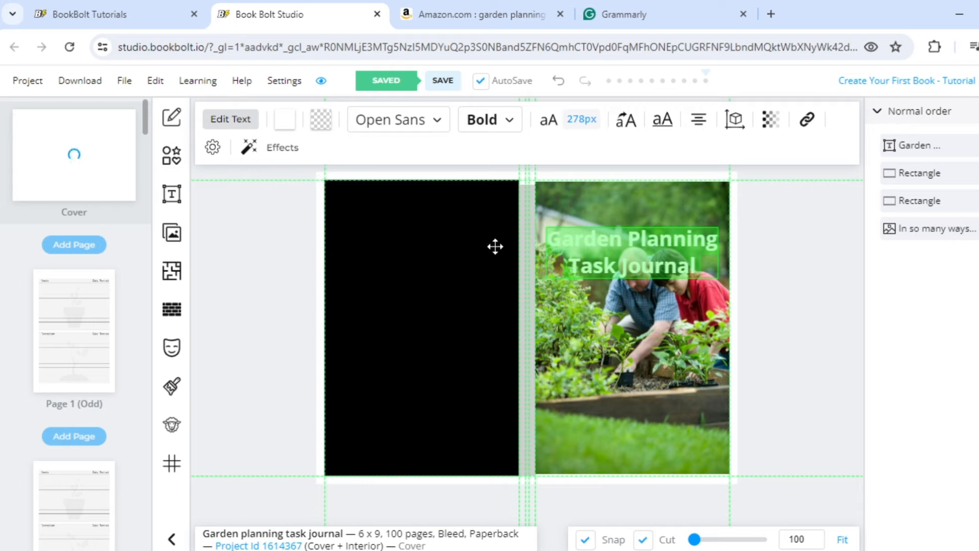
pyautogui.click(321, 125)
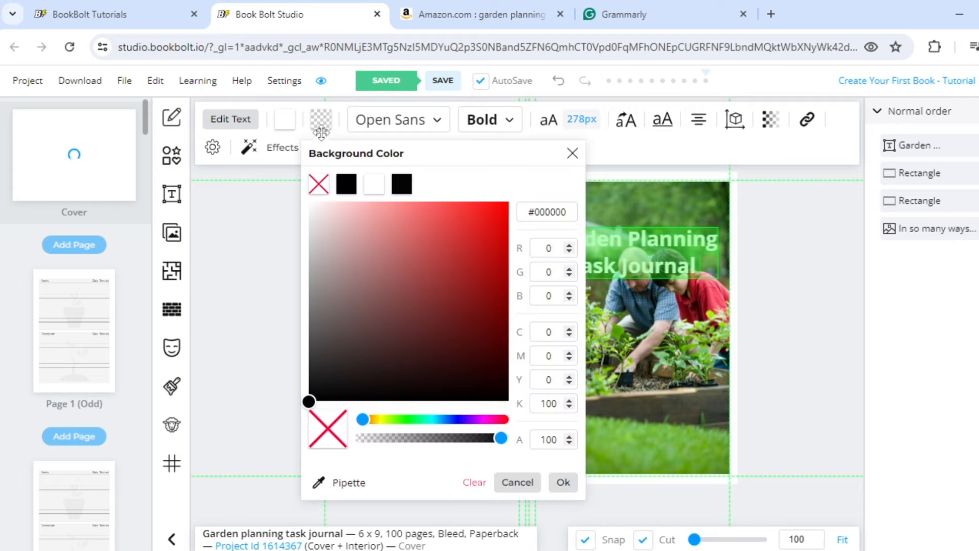
pyautogui.moveTo(333, 334); pyautogui.dragTo(304, 408)
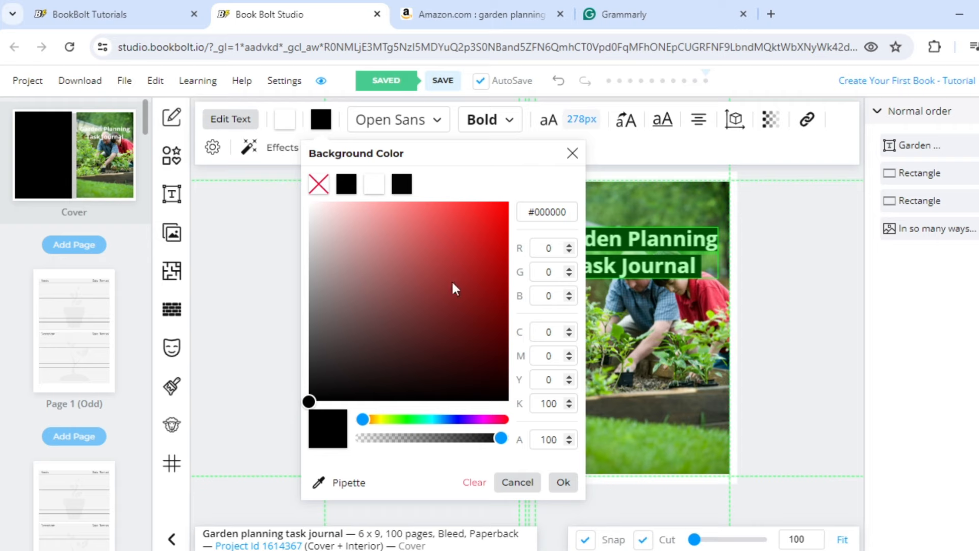
pyautogui.click(622, 258)
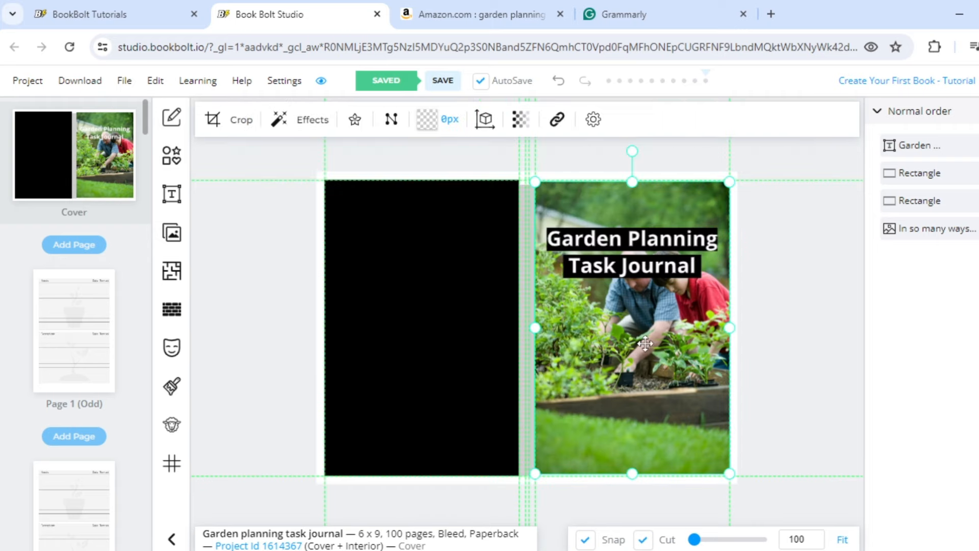
# - Move the title slightly lower on the front cover, keeping it horizontally centered over the photo
pyautogui.click(637, 255)
pyautogui.moveTo(641, 259); pyautogui.dragTo(637, 265)
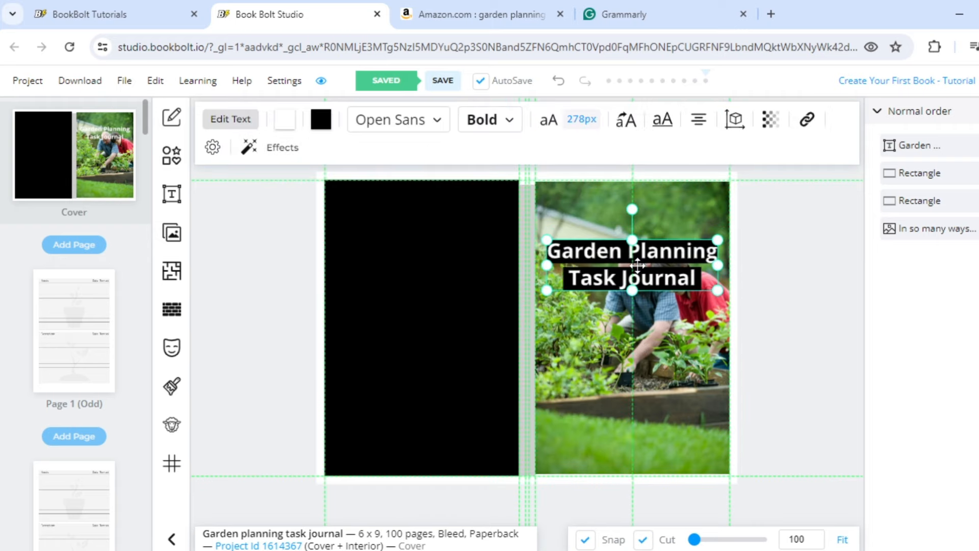
pyautogui.click(638, 375)
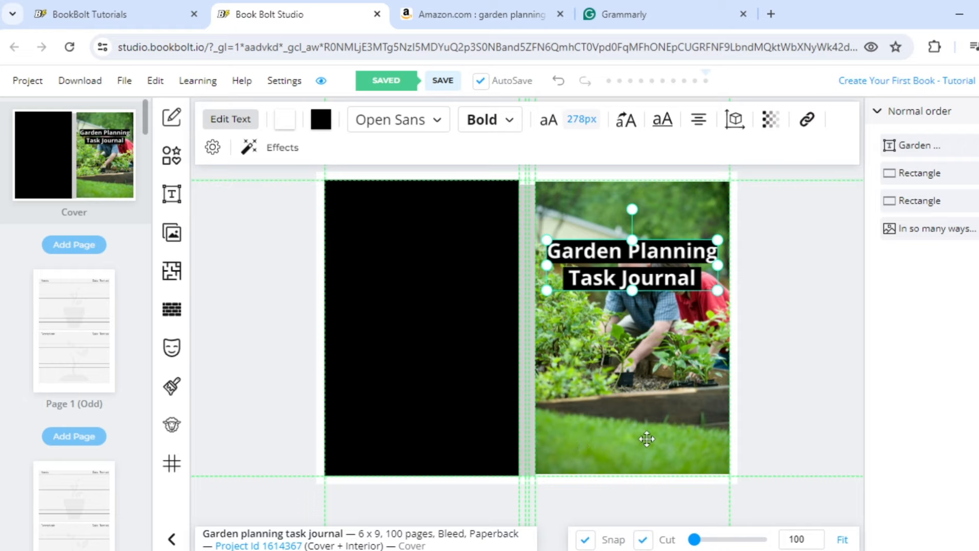
pyautogui.click(801, 396)
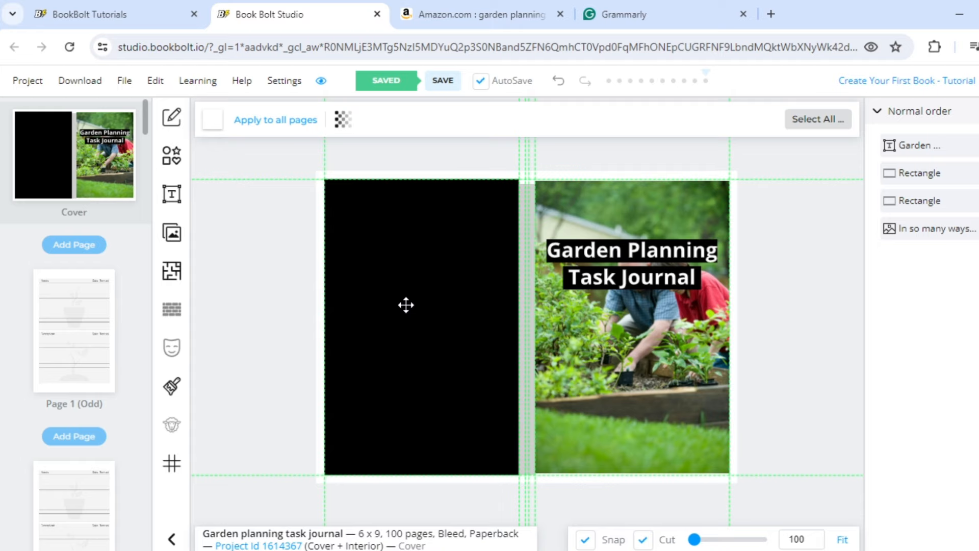
# - Download the current project as CMYK for printed books and extract the archive into its own folder
pyautogui.click(90, 90)
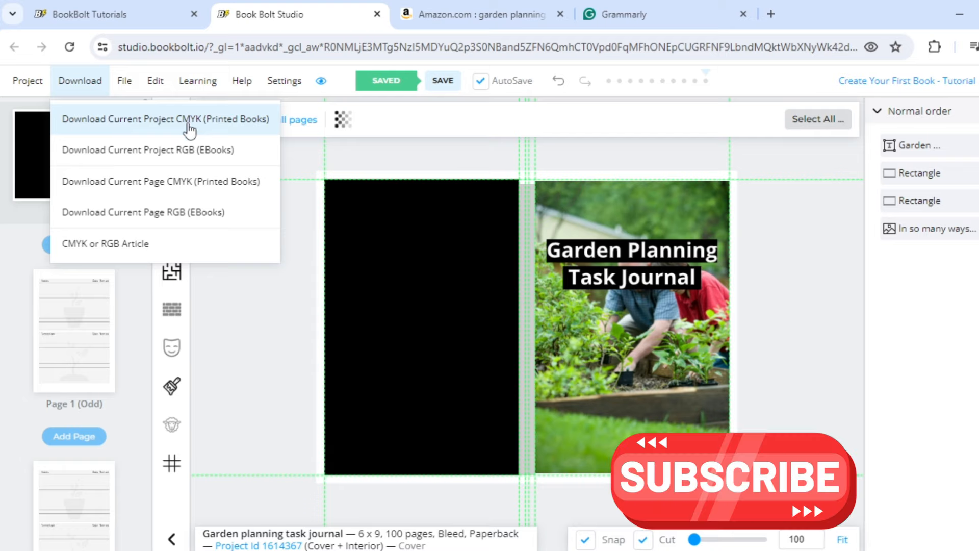
pyautogui.click(173, 122)
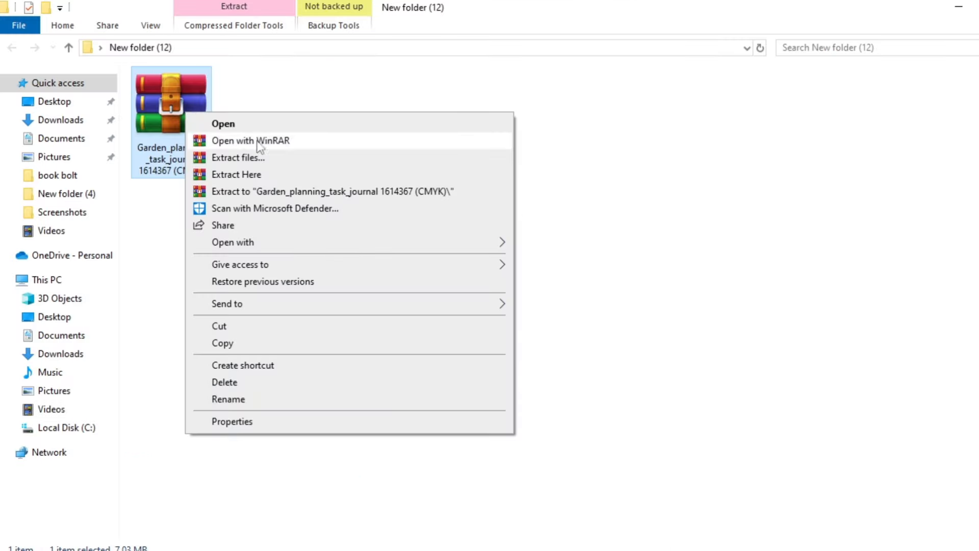
pyautogui.click(246, 178)
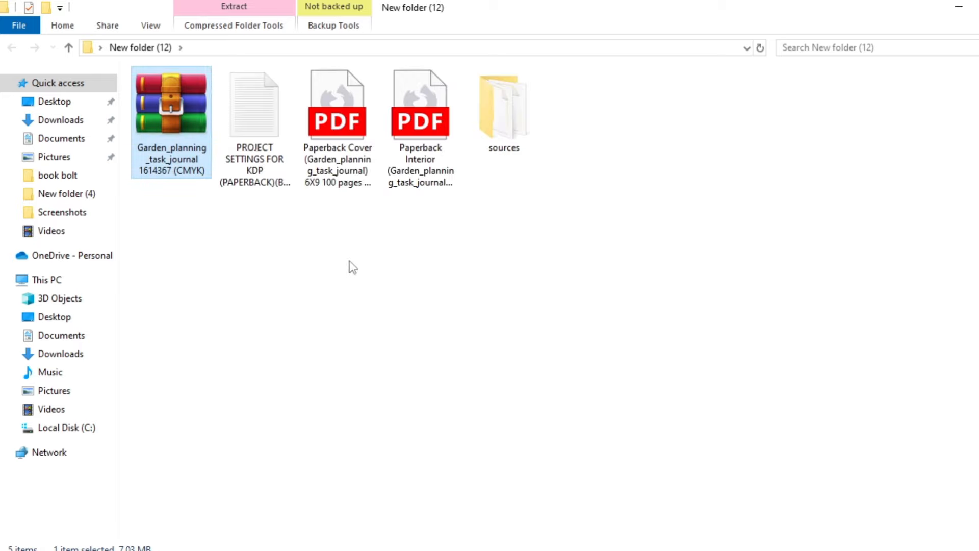
# - Open the Paperback Interior PDF and examine its planting log and weekly task pages
pyautogui.click(336, 122)
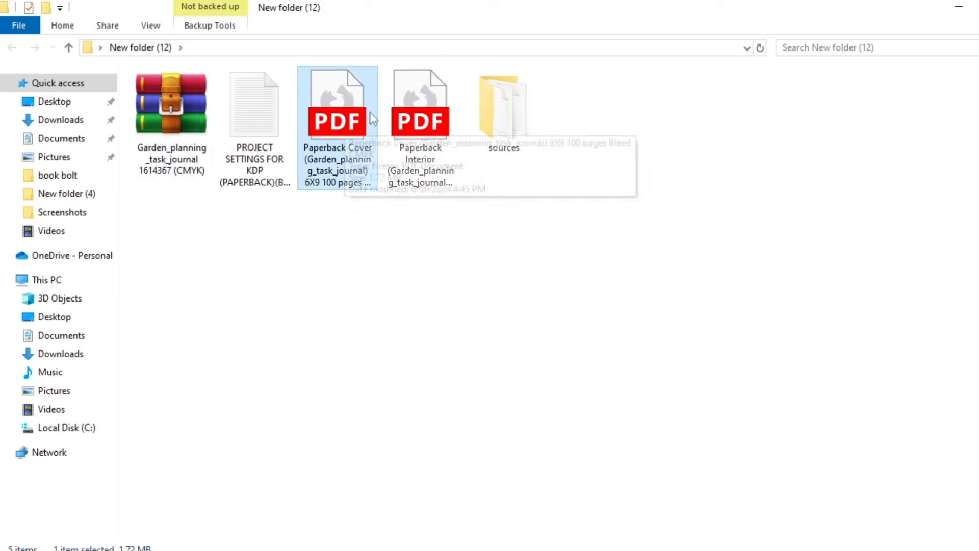
pyautogui.click(432, 115)
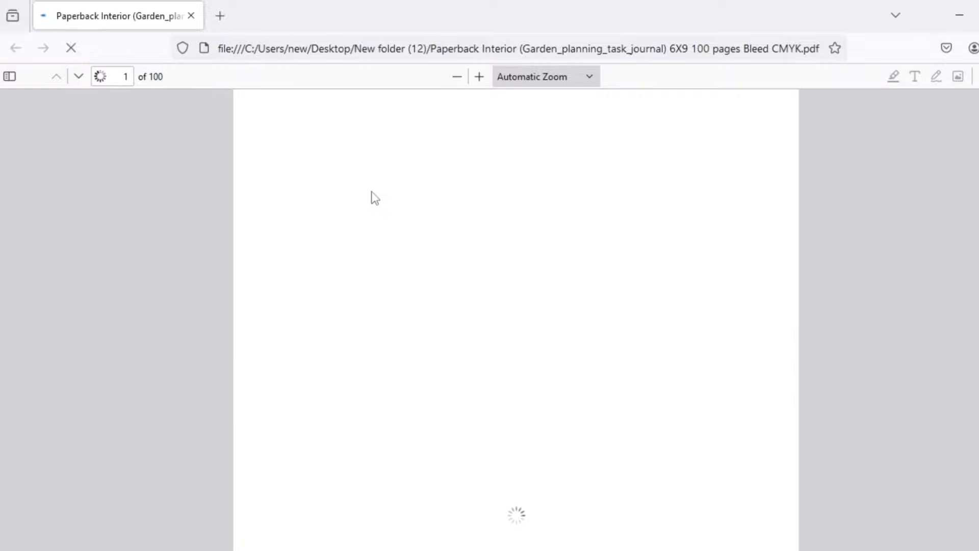
pyautogui.scroll(1, 372, 207)
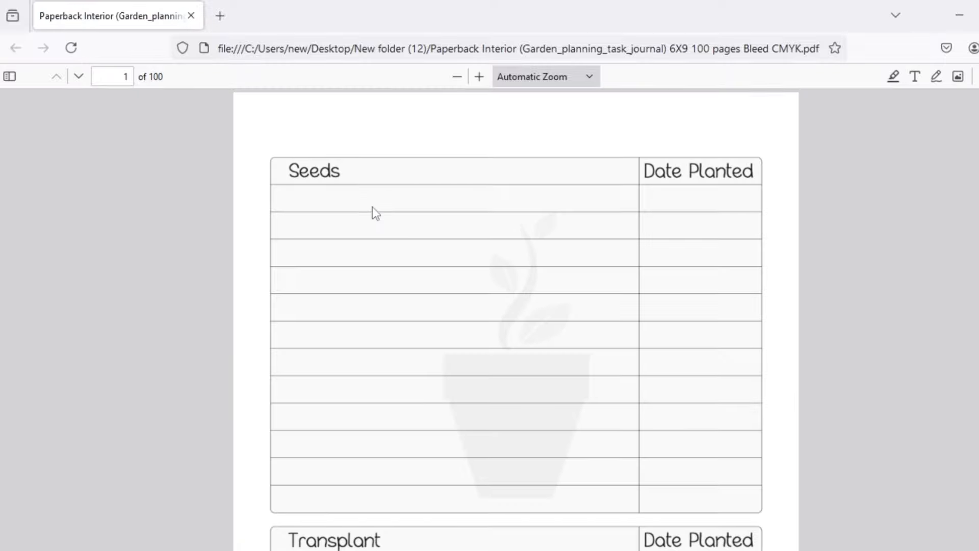
pyautogui.scroll(-15, 373, 206)
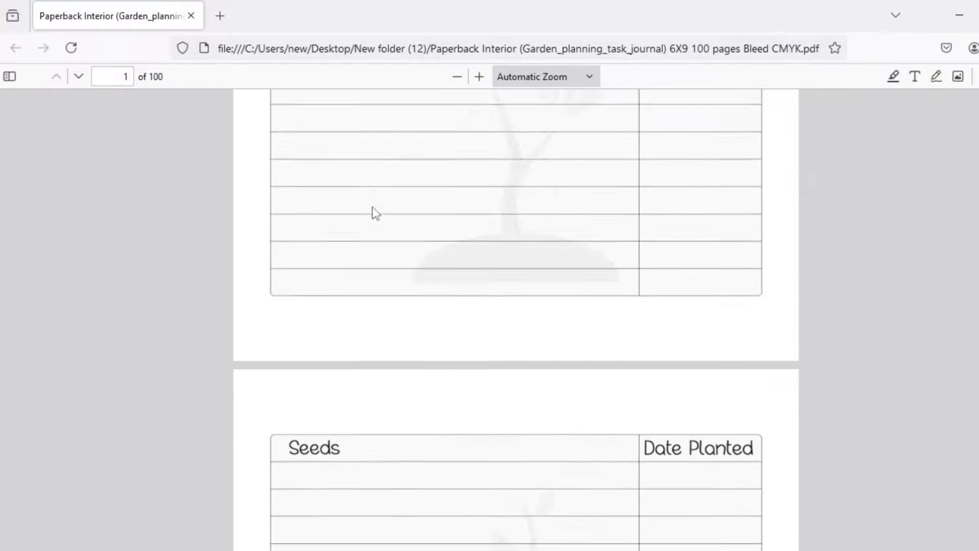
pyautogui.scroll(-20, 376, 213)
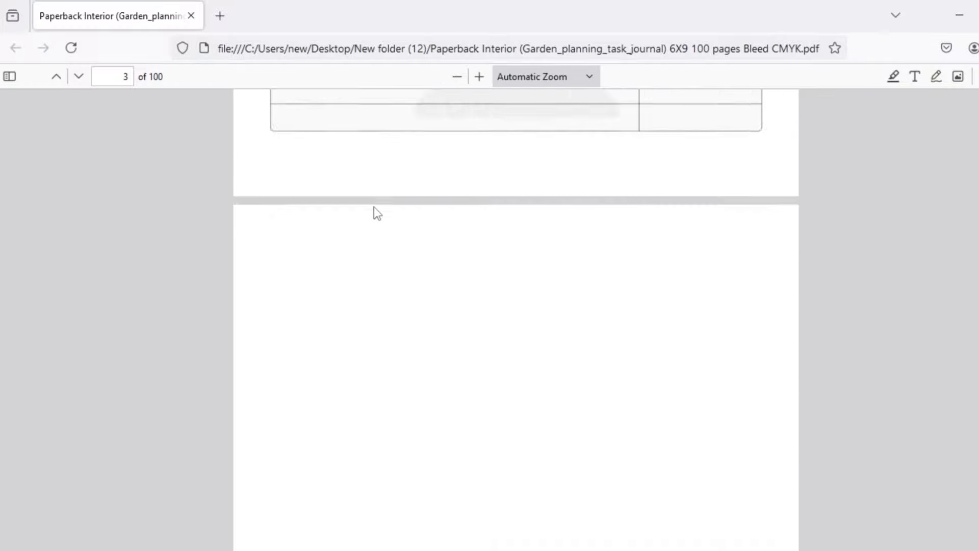
pyautogui.scroll(-20, 375, 207)
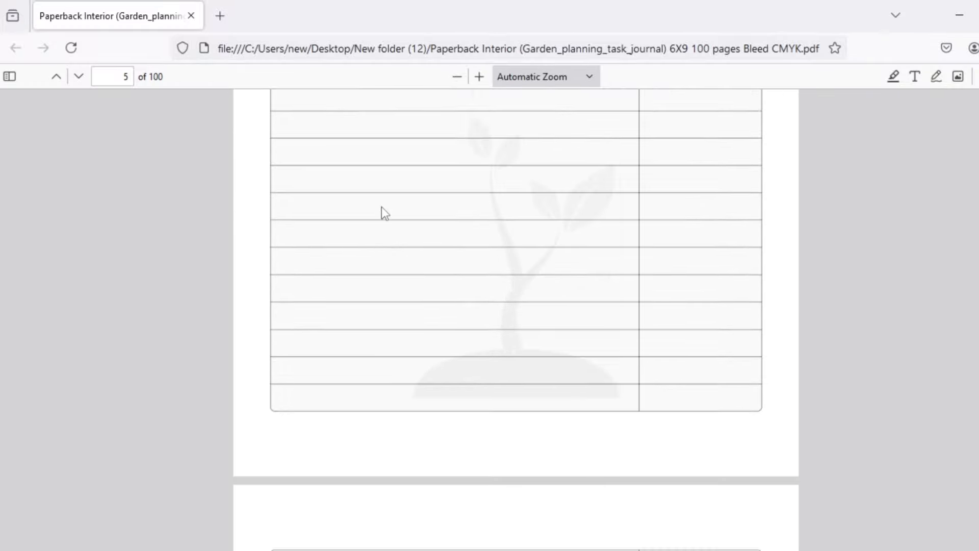
pyautogui.scroll(-20, 387, 213)
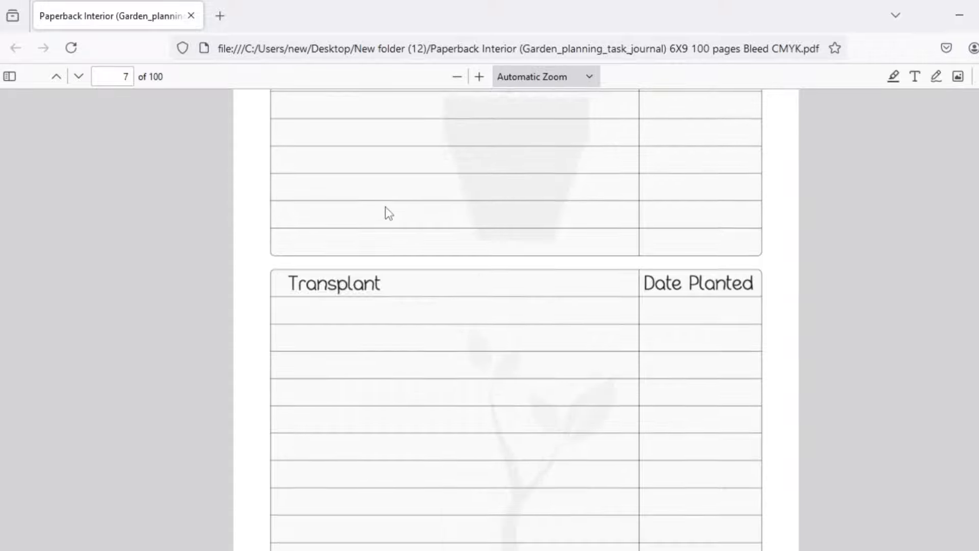
pyautogui.scroll(-20, 516, 319)
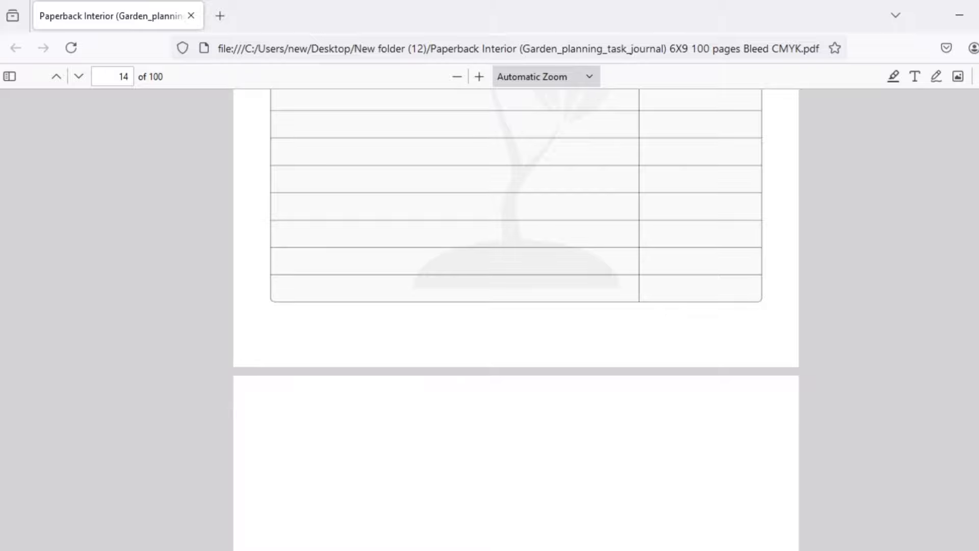
pyautogui.scroll(-7, 516, 320)
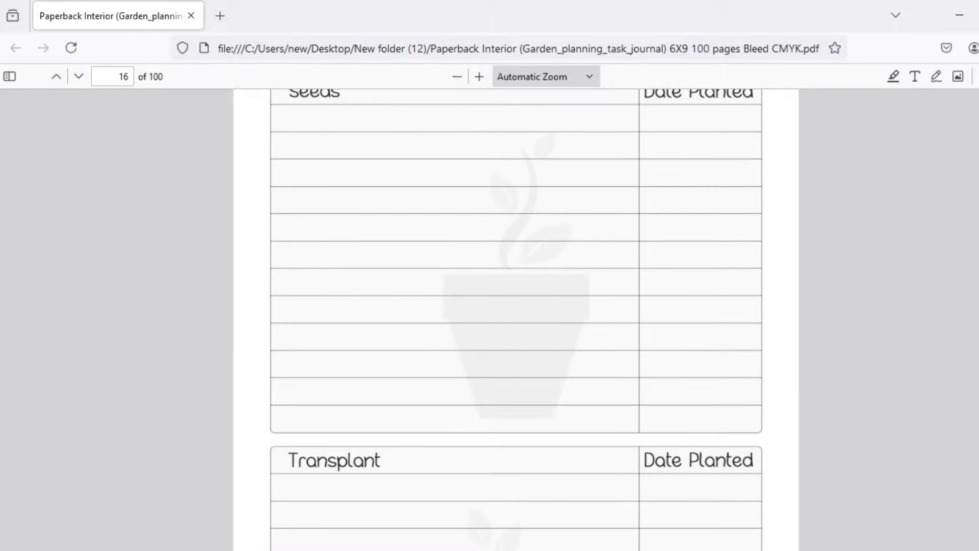
pyautogui.scroll(-20, 516, 319)
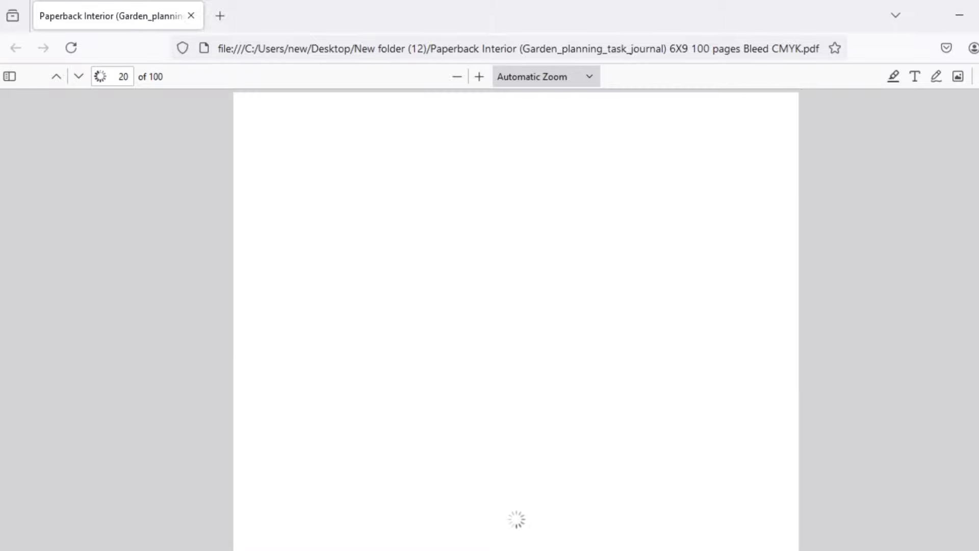
pyautogui.scroll(-20, 726, 253)
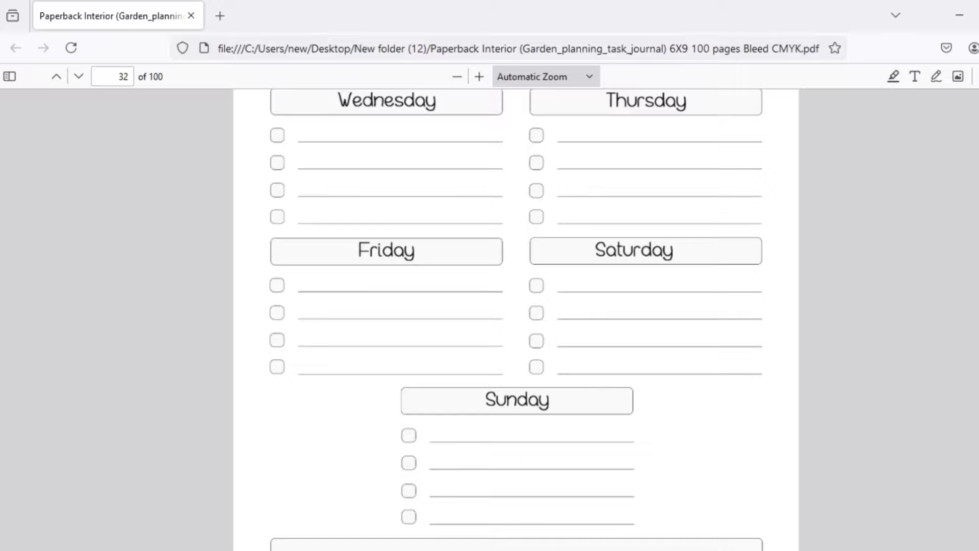
pyautogui.scroll(6, 516, 320)
pyautogui.scroll(-20, 516, 320)
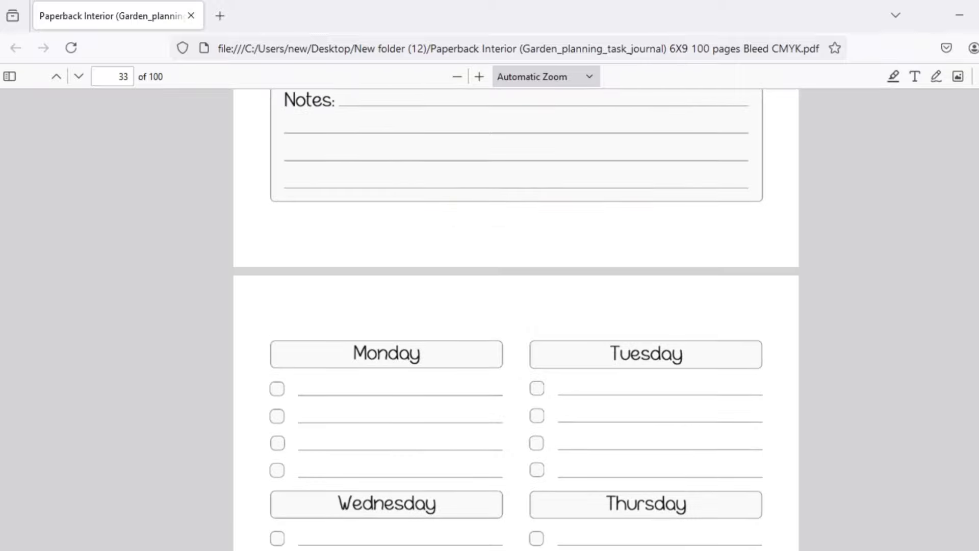
pyautogui.scroll(-3, 516, 320)
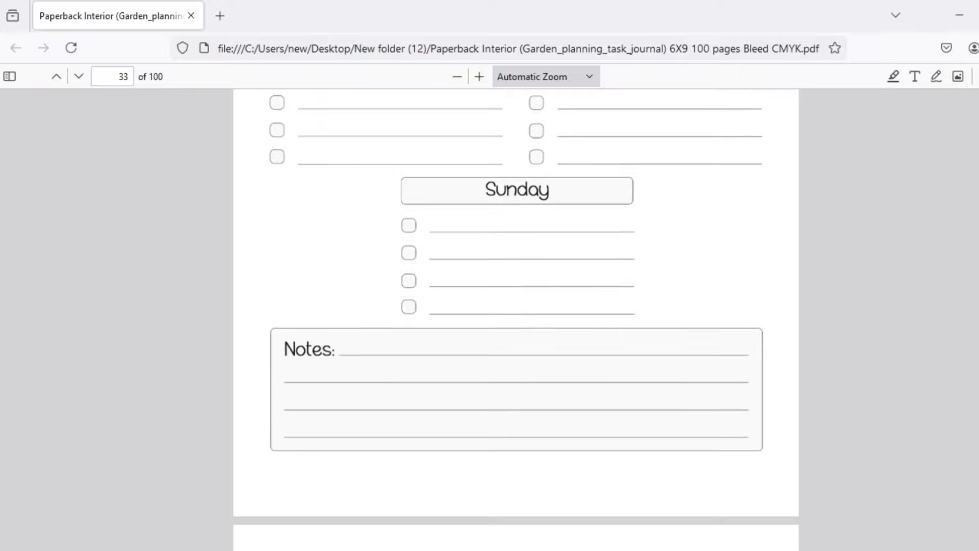
pyautogui.press('End')
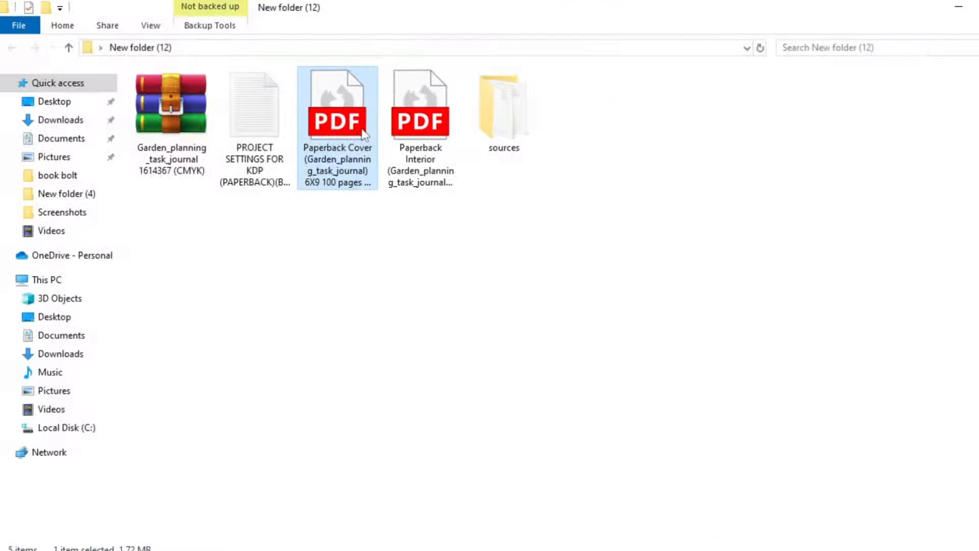
# - Open the Paperback Cover PDF and examine the back cover, spine and titled front cover
pyautogui.doubleClick(361, 127)
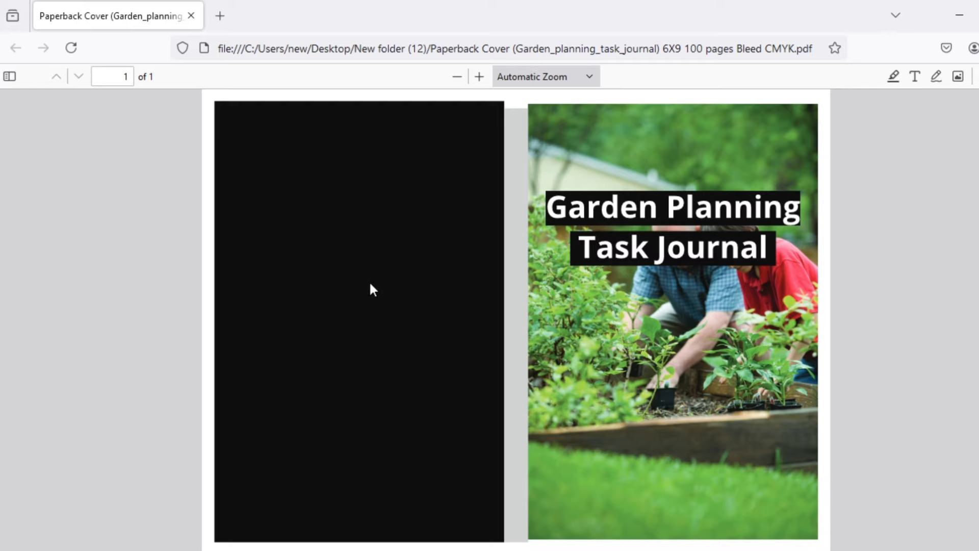
pyautogui.scroll(1, 370, 284)
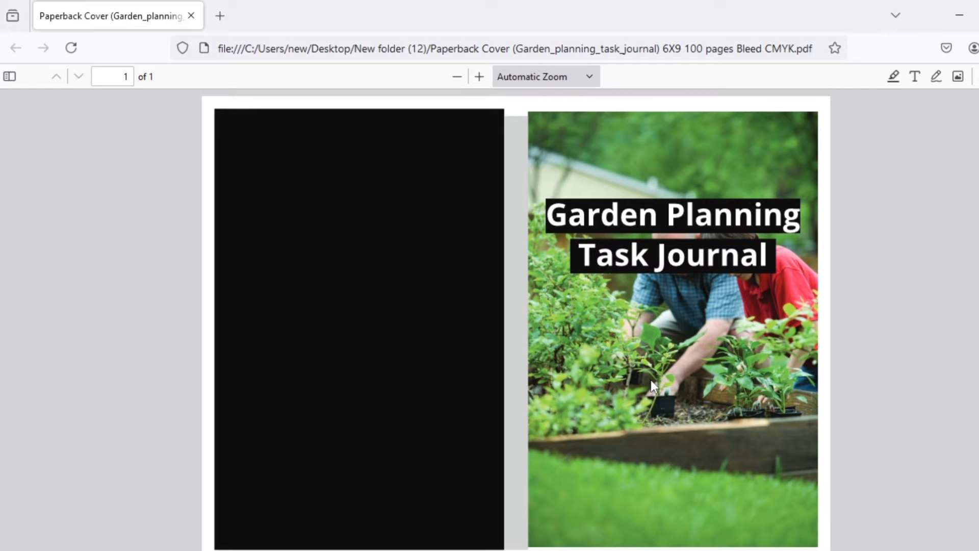
pyautogui.scroll(-1, 650, 381)
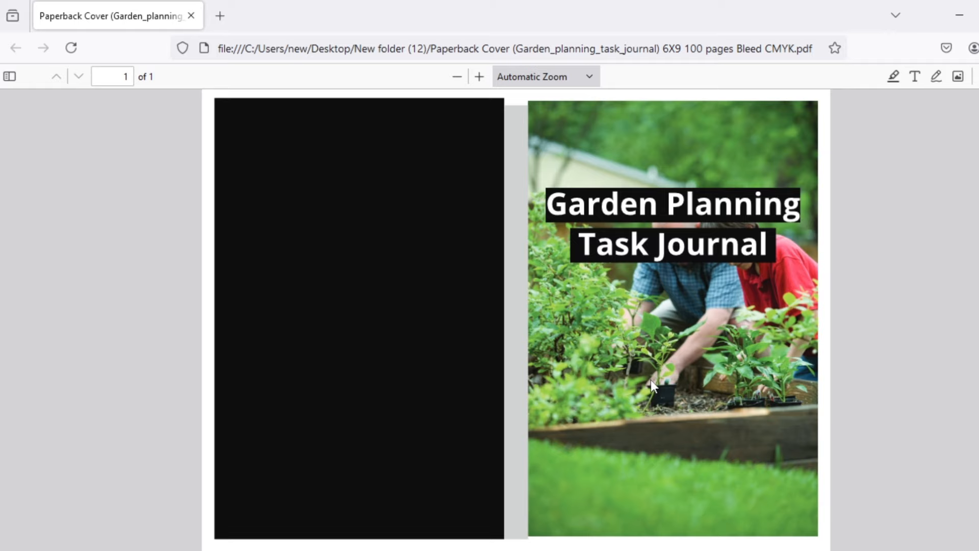
pyautogui.scroll(1, 651, 380)
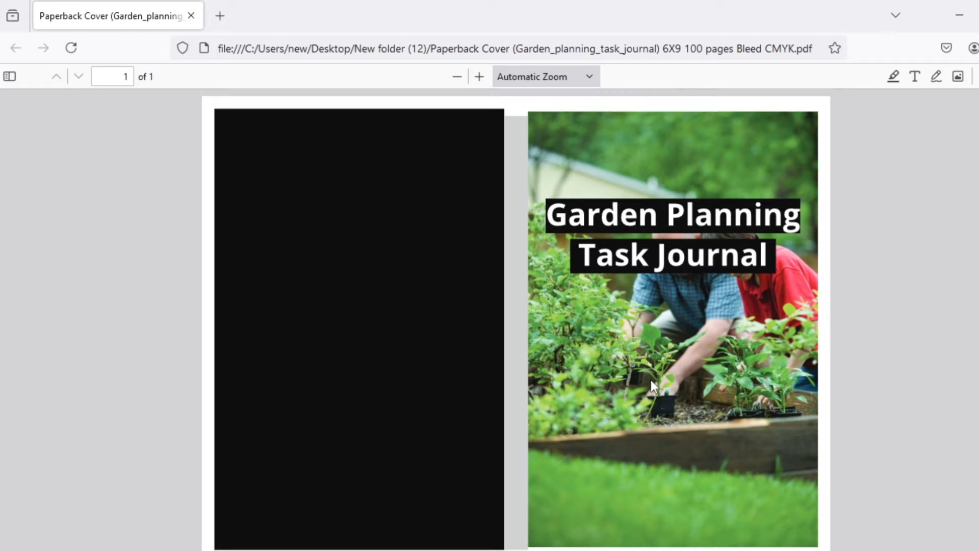